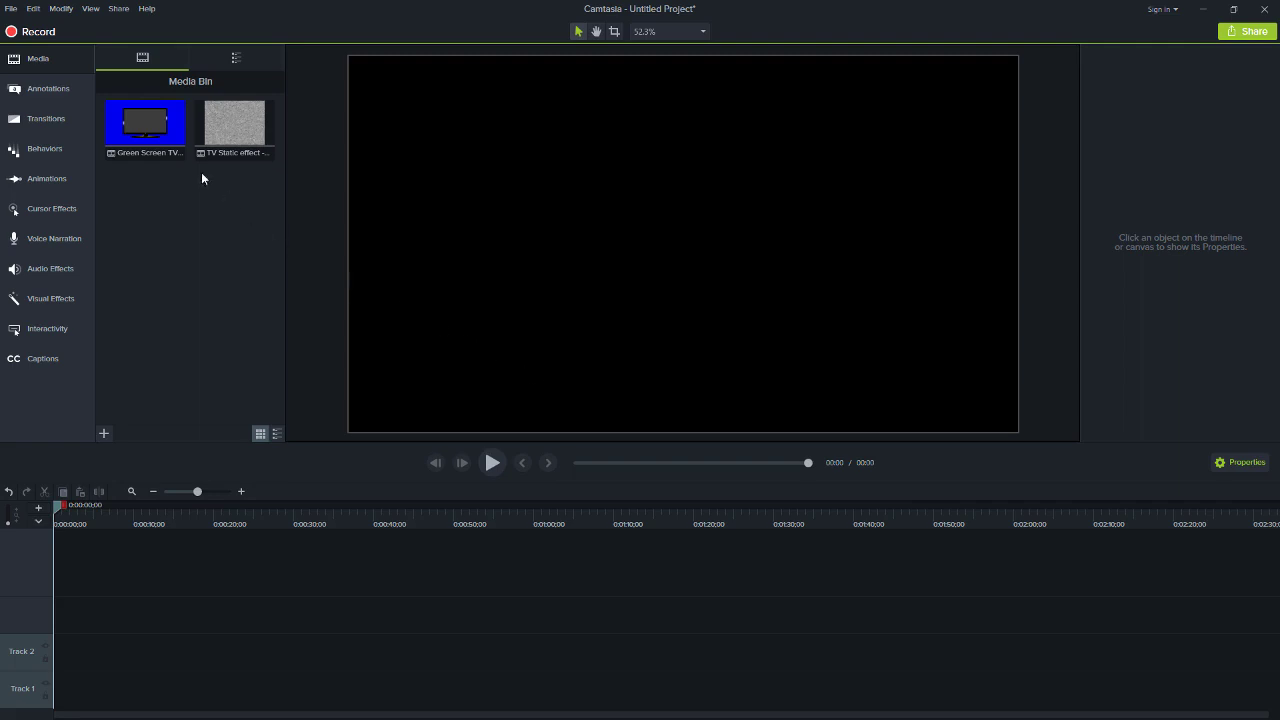
- Layer the green screen TV clip on Track 2 over the static on Track 1, scaling the TV to 150%
{"action": "mouse_move", "coordinate": [157, 133]}
{"action": "left_mouse_down"}
{"action": "mouse_move", "coordinate": [82, 698]}
{"action": "mouse_move", "coordinate": [99, 662]}
{"action": "left_mouse_up"}
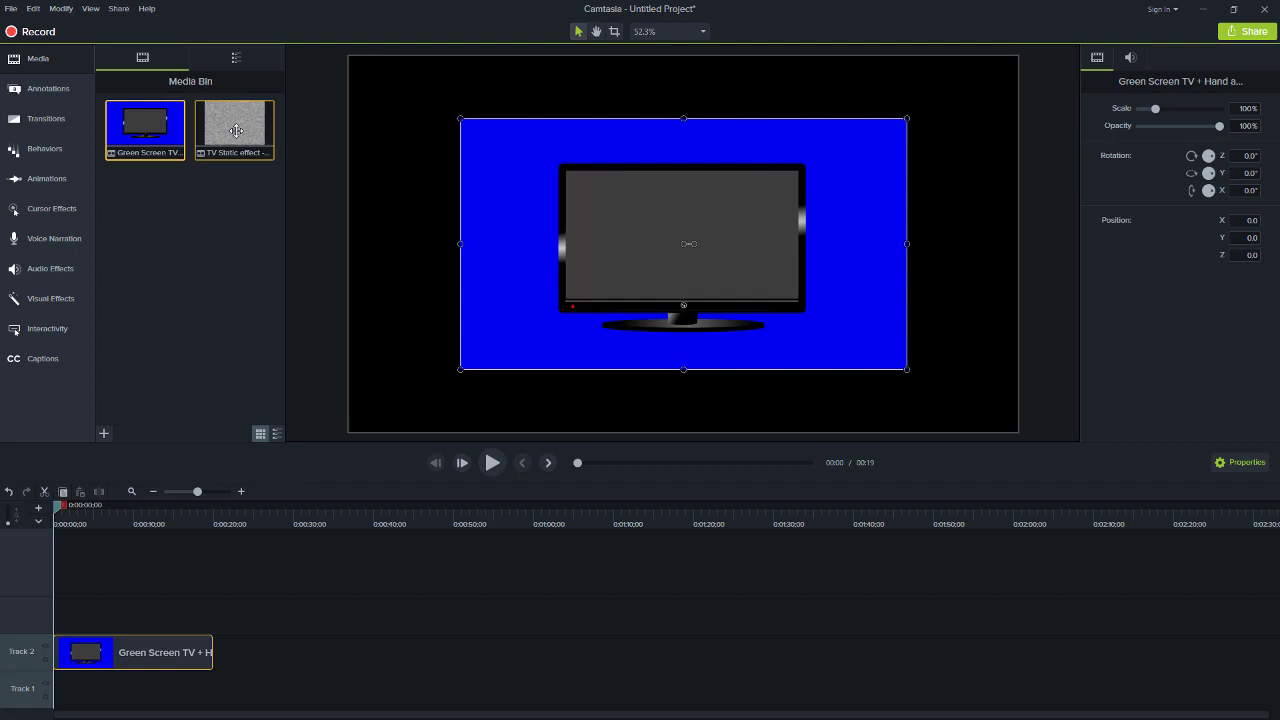
{"action": "left_click_drag", "start_coordinate": [236, 130], "coordinate": [68, 707]}
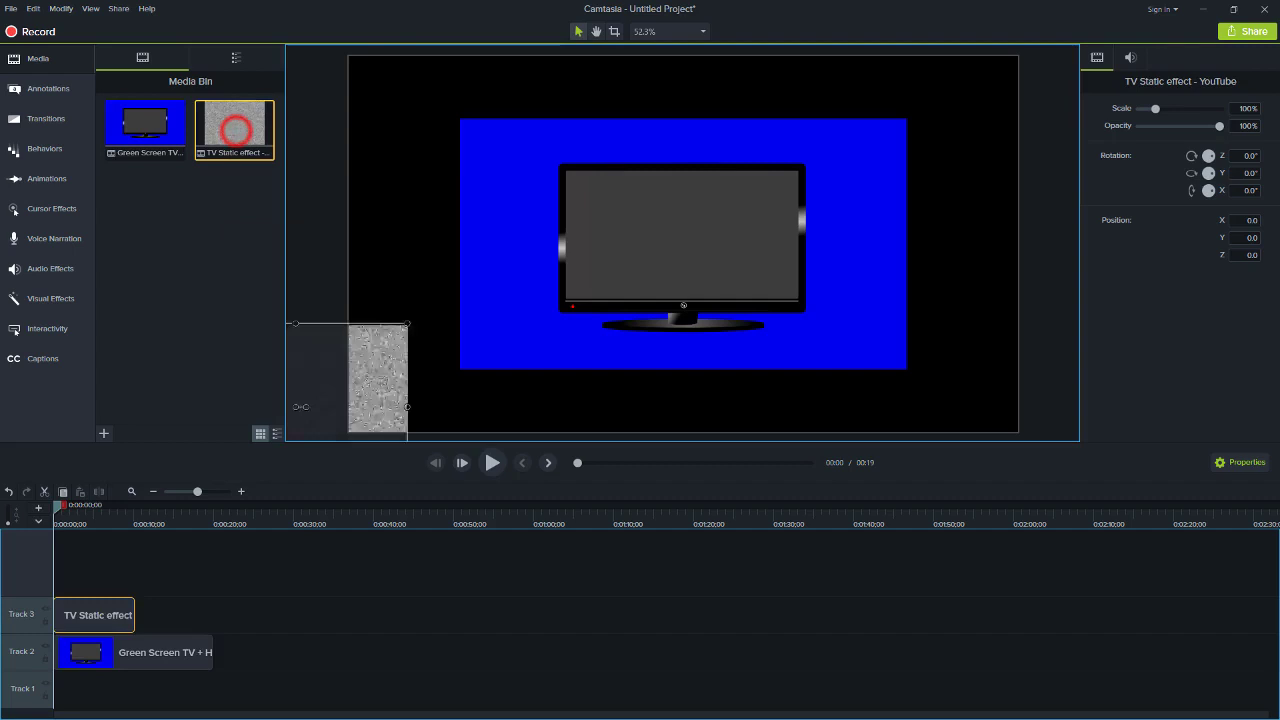
{"action": "left_click", "coordinate": [143, 650]}
{"action": "left_click_drag", "start_coordinate": [460, 369], "coordinate": [349, 431]}
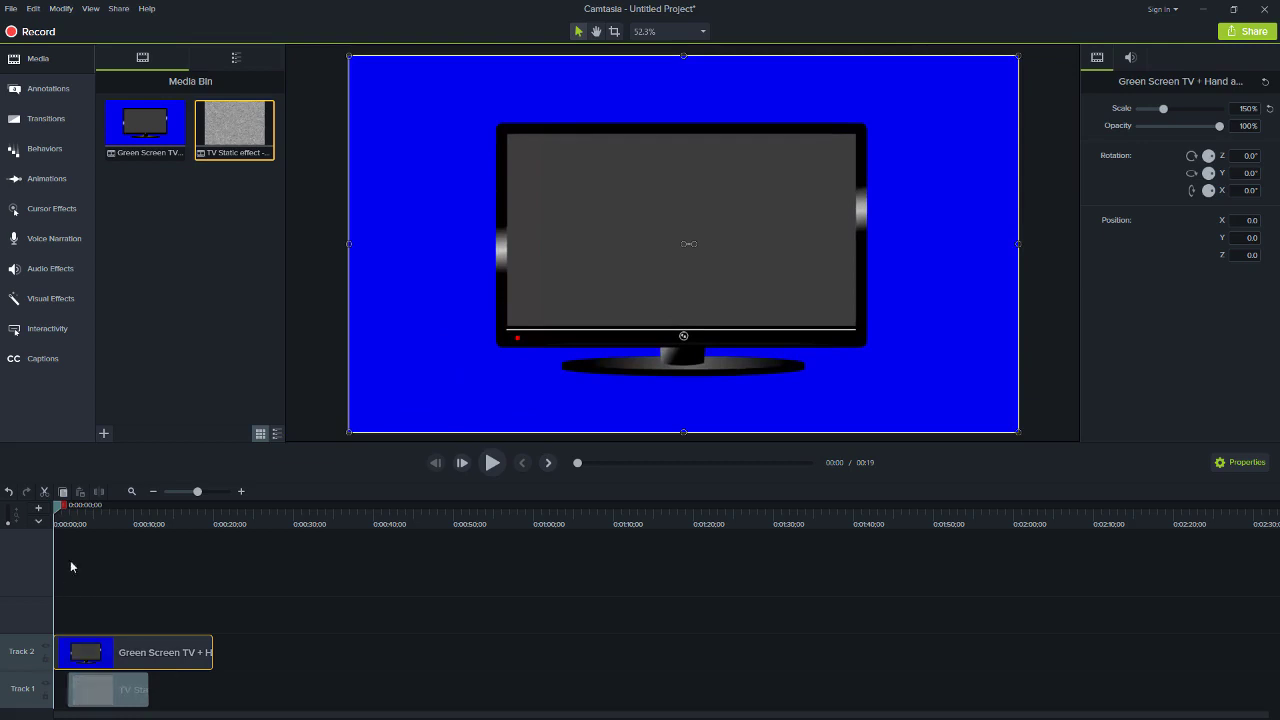
- Slide the static clip to start near 0:06, where the TV screen turns green
{"action": "left_click_drag", "start_coordinate": [57, 506], "coordinate": [106, 514]}
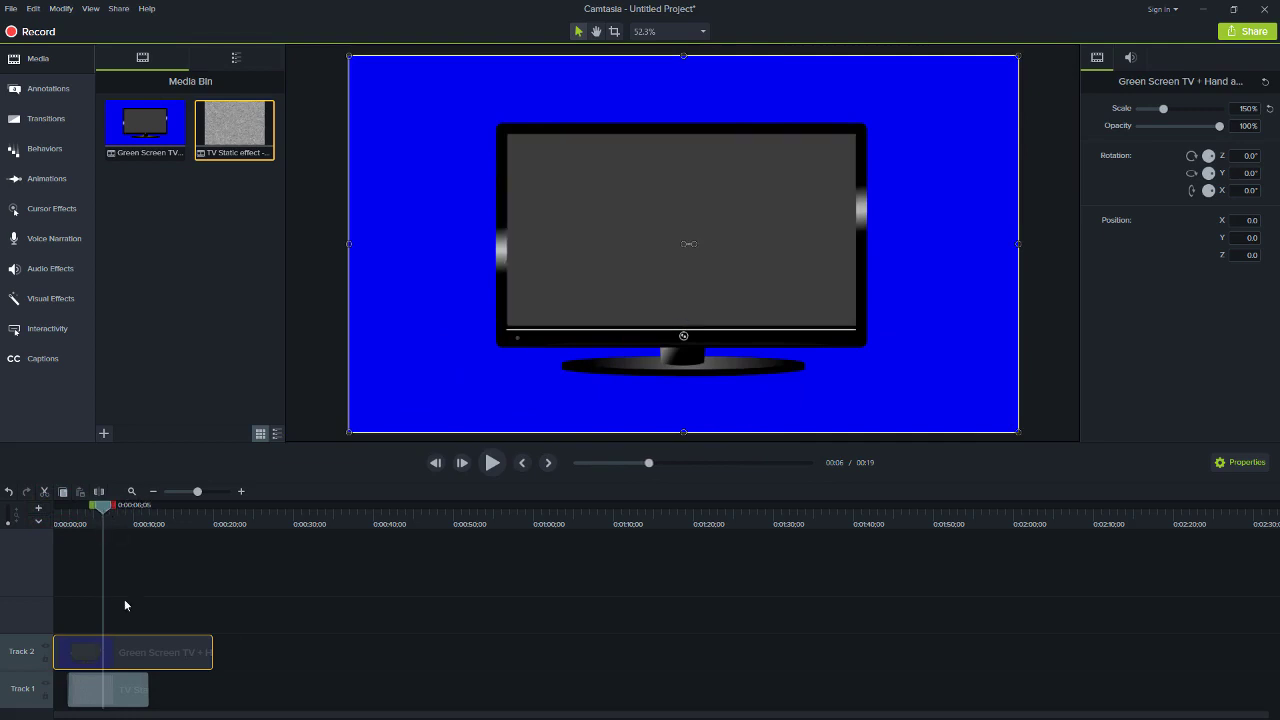
{"action": "left_click_drag", "start_coordinate": [138, 686], "coordinate": [168, 684]}
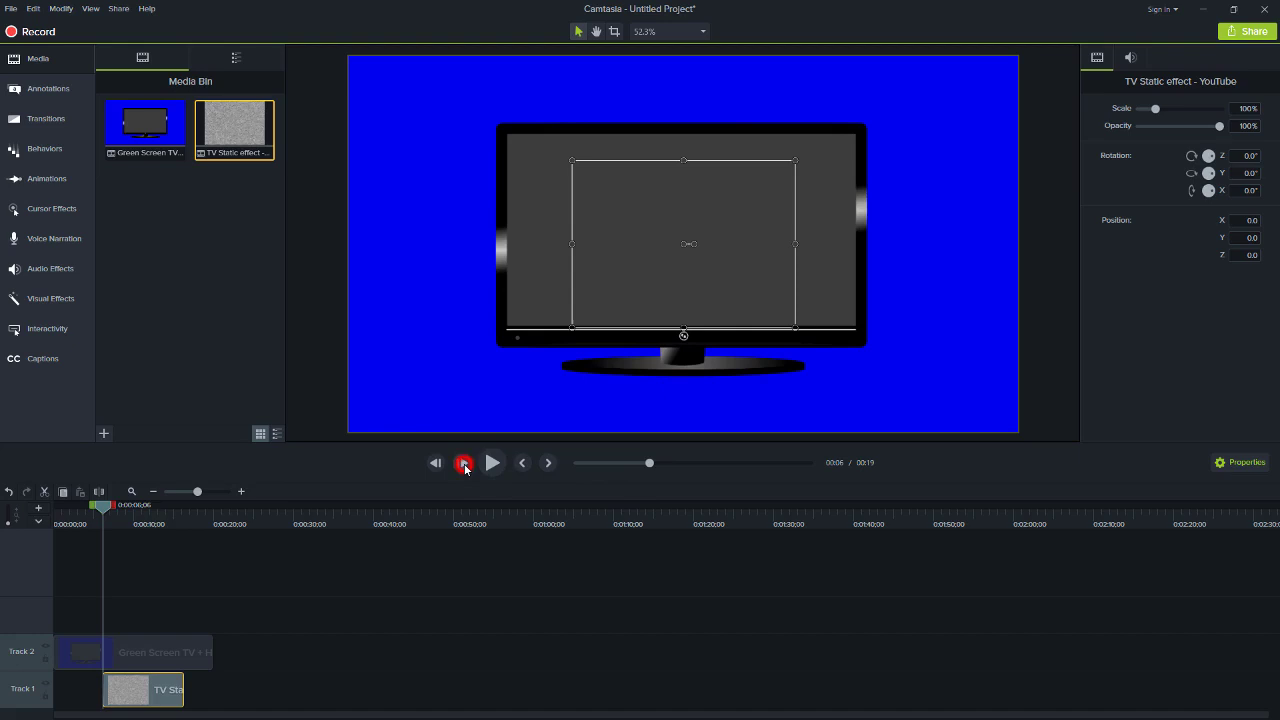
{"action": "left_click", "coordinate": [464, 464]}
{"action": "left_click", "coordinate": [464, 464]}
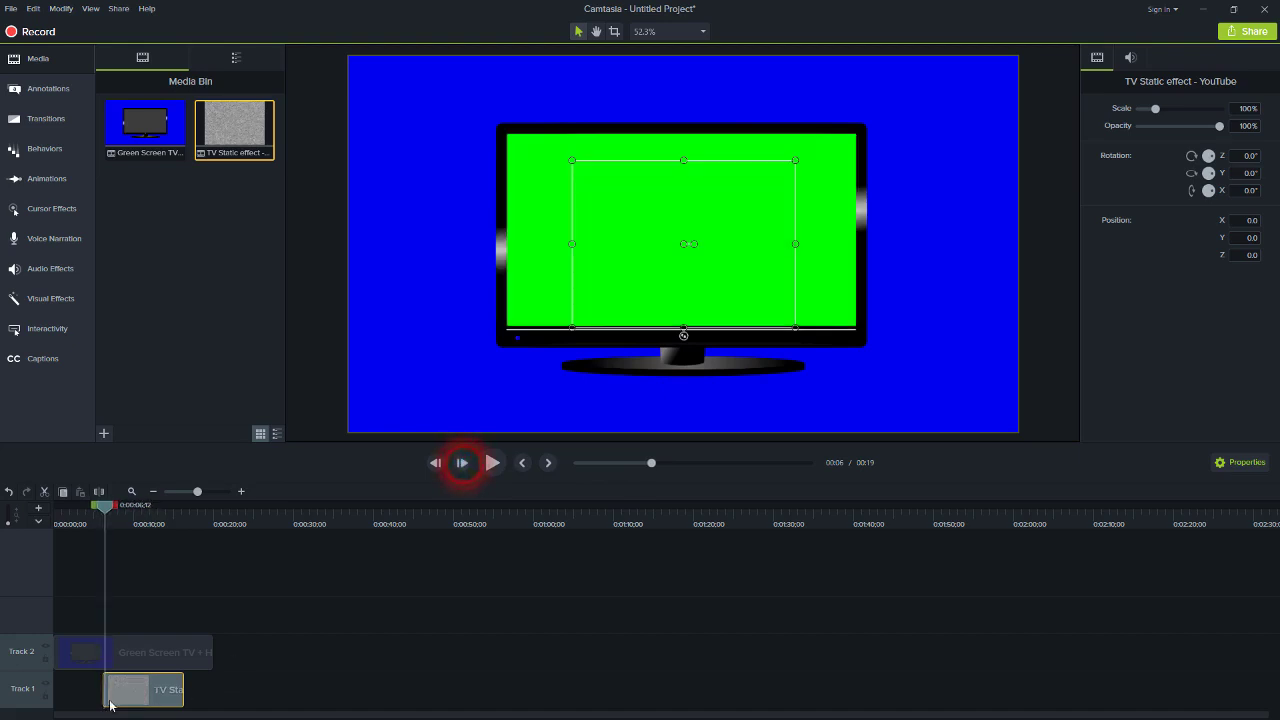
{"action": "left_click_drag", "start_coordinate": [110, 705], "coordinate": [112, 705]}
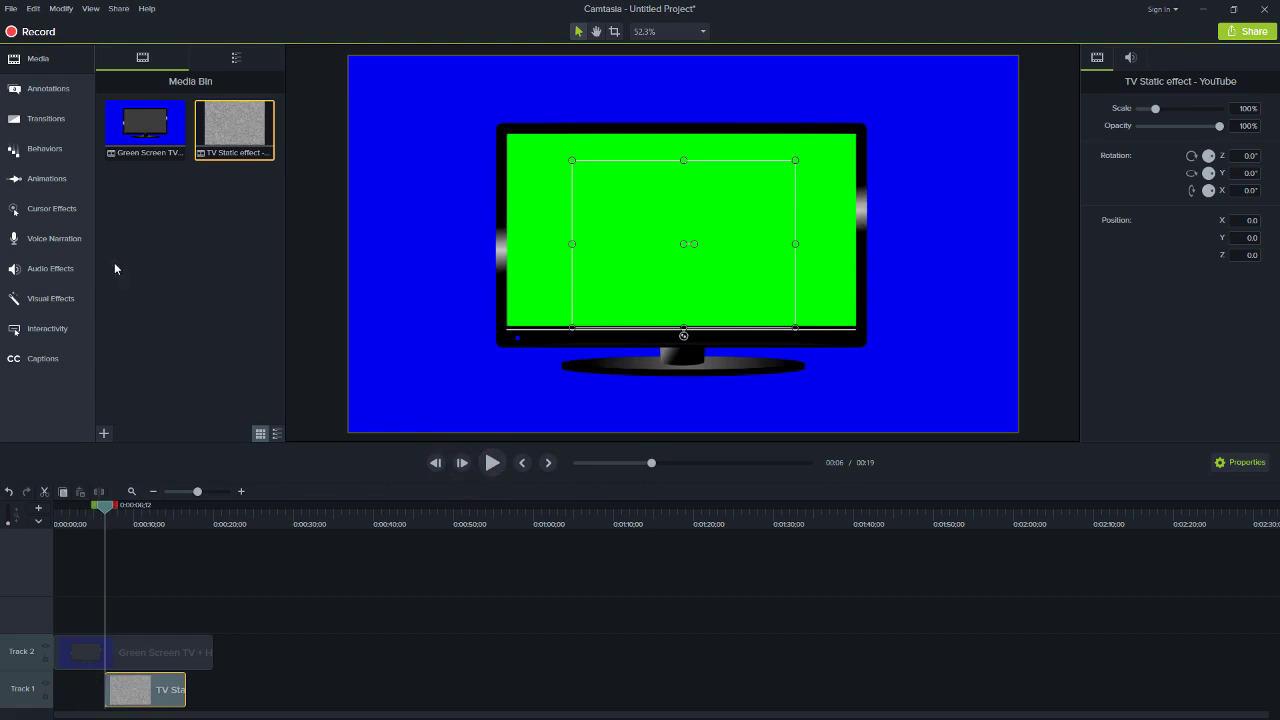
- Apply Remove a Color to the TV clip, first sampling the blue background by mistake
{"action": "left_click", "coordinate": [24, 300]}
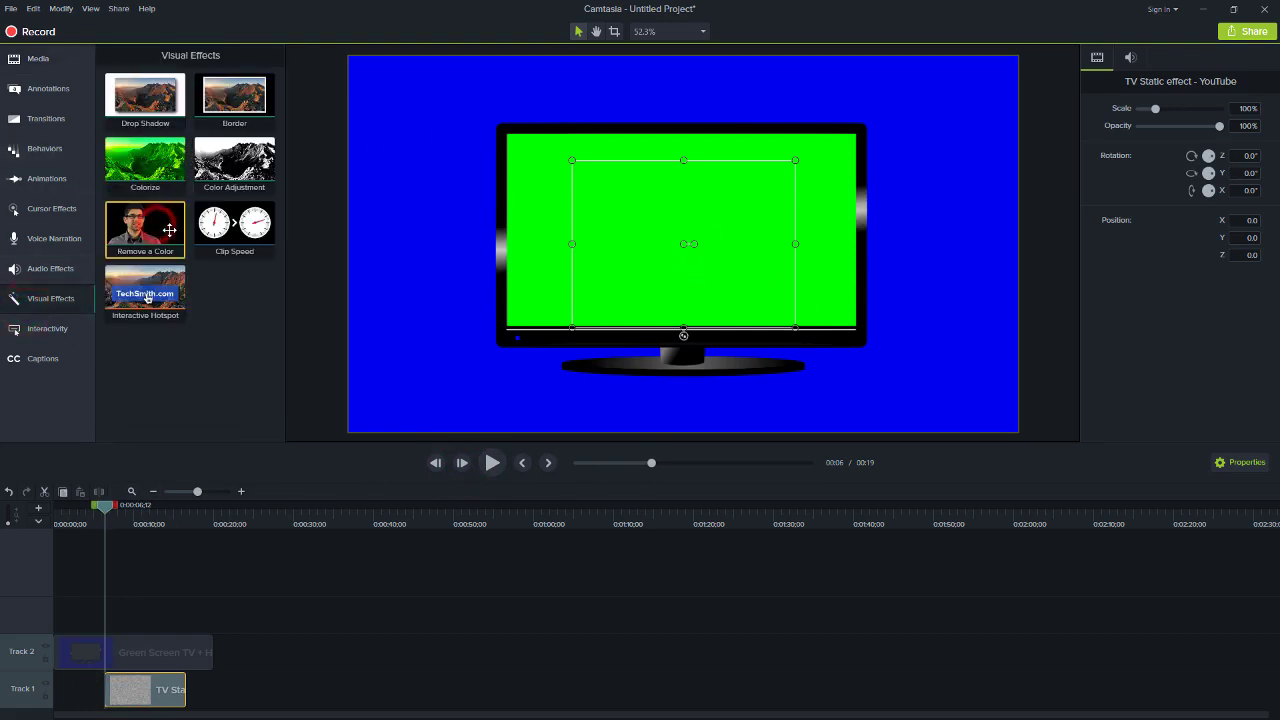
{"action": "left_click_drag", "start_coordinate": [158, 226], "coordinate": [176, 652]}
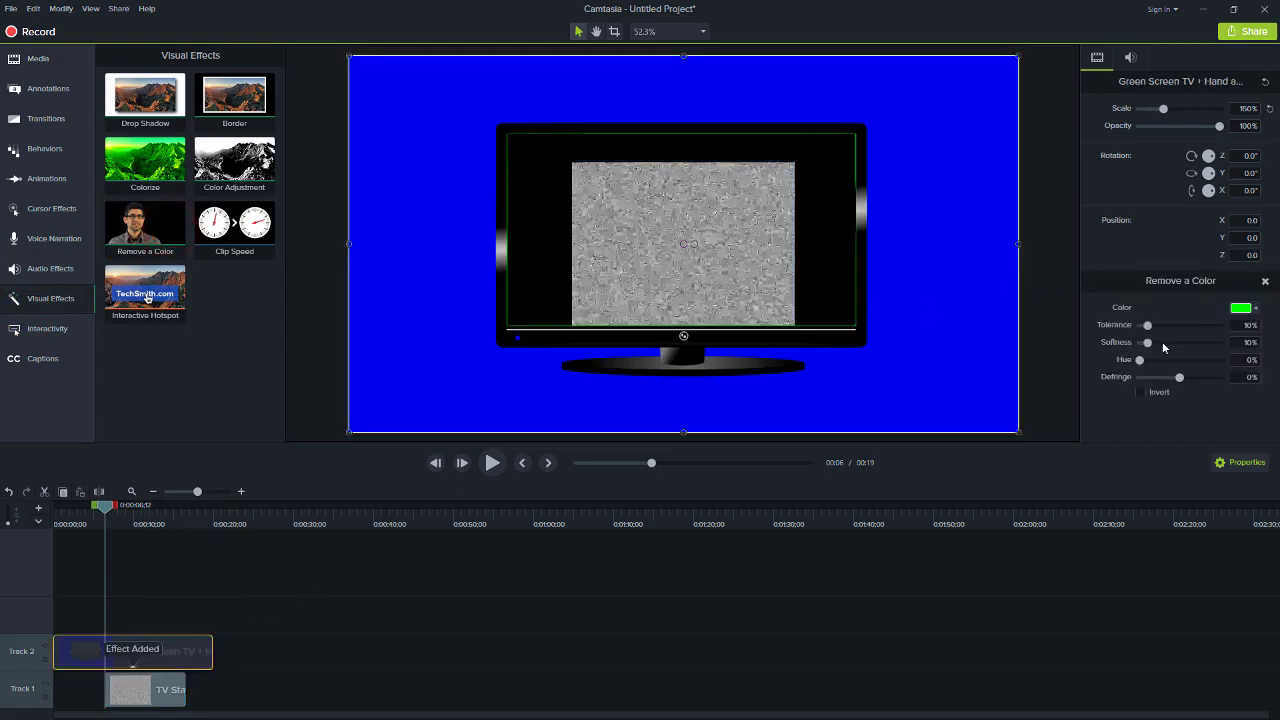
{"action": "left_click", "coordinate": [1244, 311]}
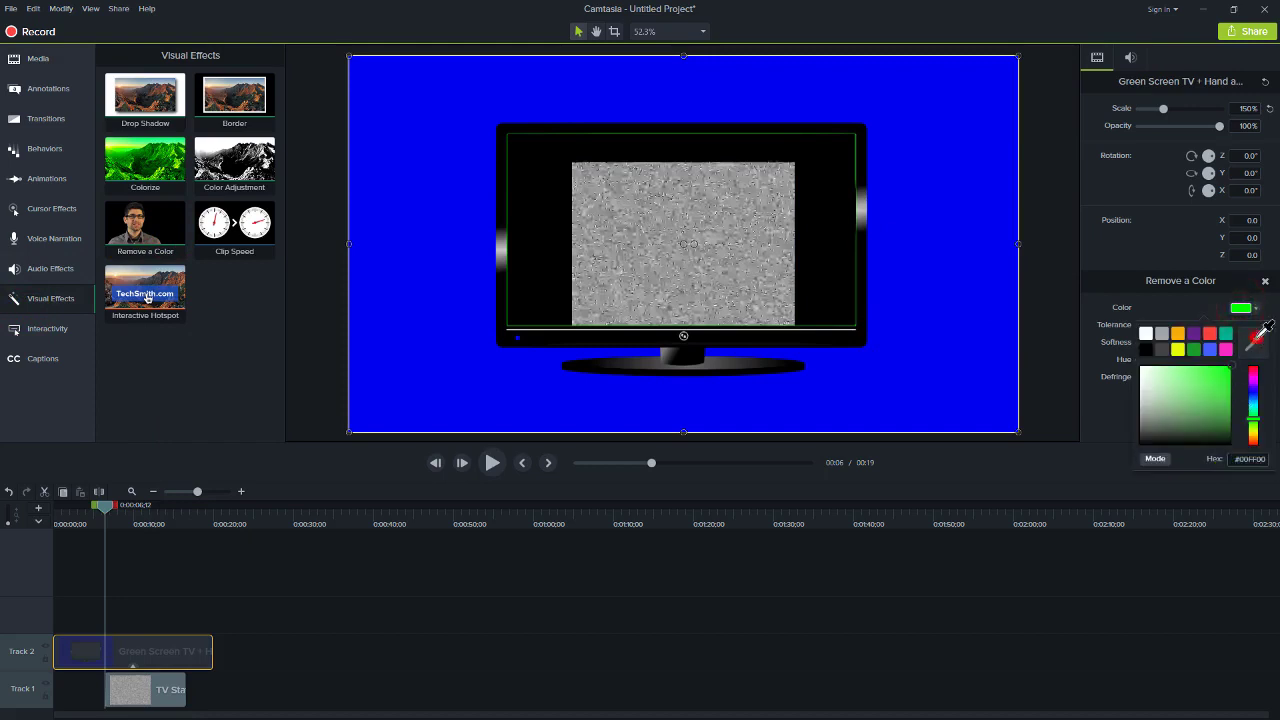
{"action": "left_click", "coordinate": [1251, 336]}
{"action": "left_click", "coordinate": [963, 251]}
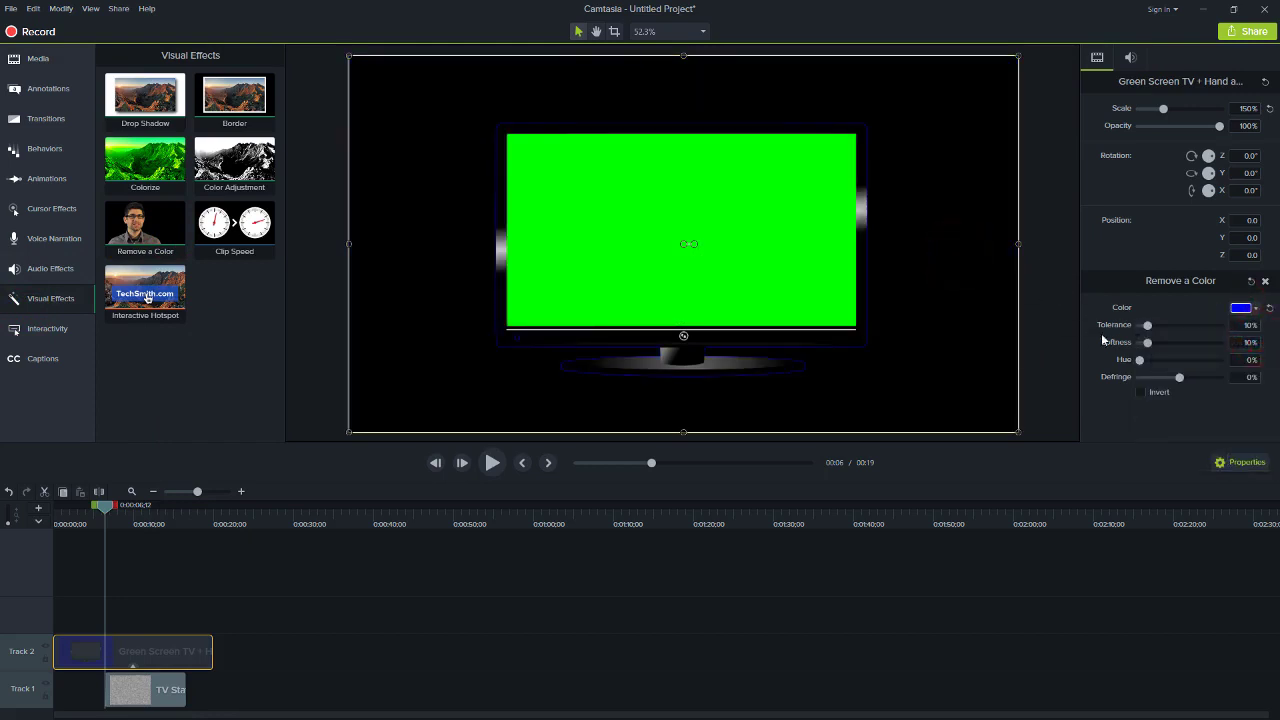
- Resample the removed colour from the TV's green screen so the static shows through
{"action": "left_click", "coordinate": [1244, 310]}
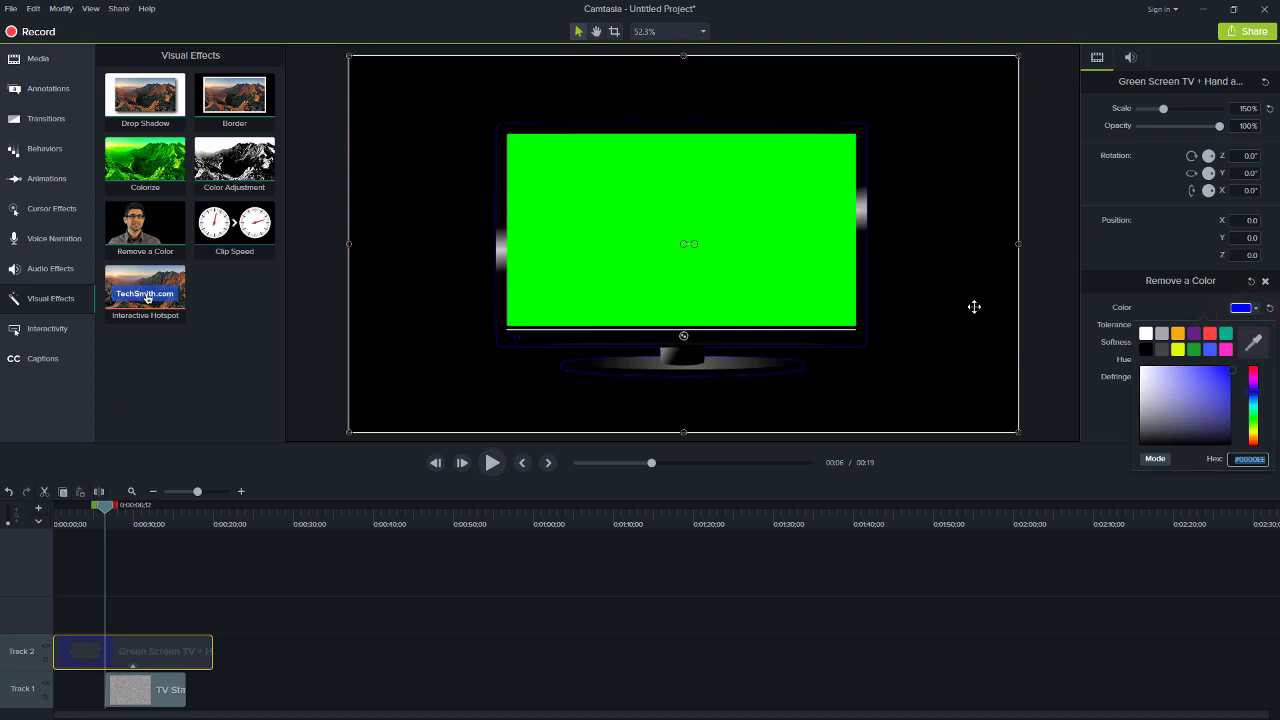
{"action": "left_click", "coordinate": [1253, 343]}
{"action": "left_click", "coordinate": [806, 196]}
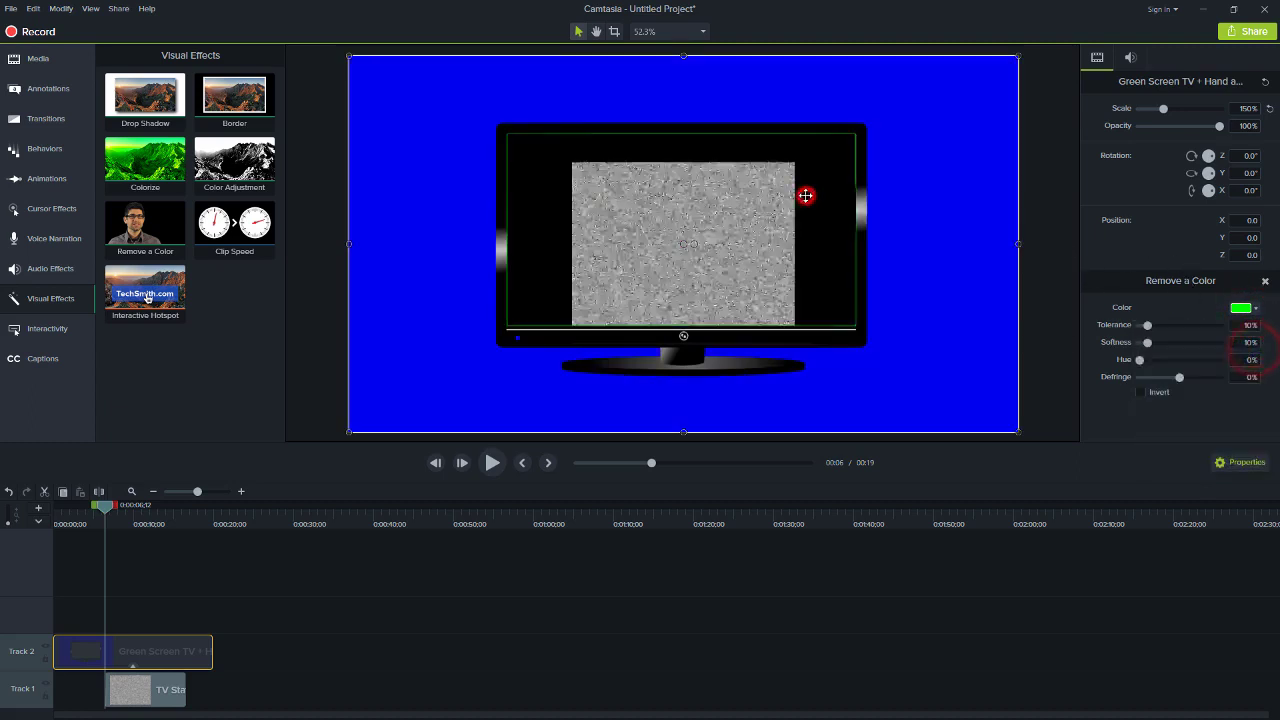
{"action": "left_click", "coordinate": [157, 690]}
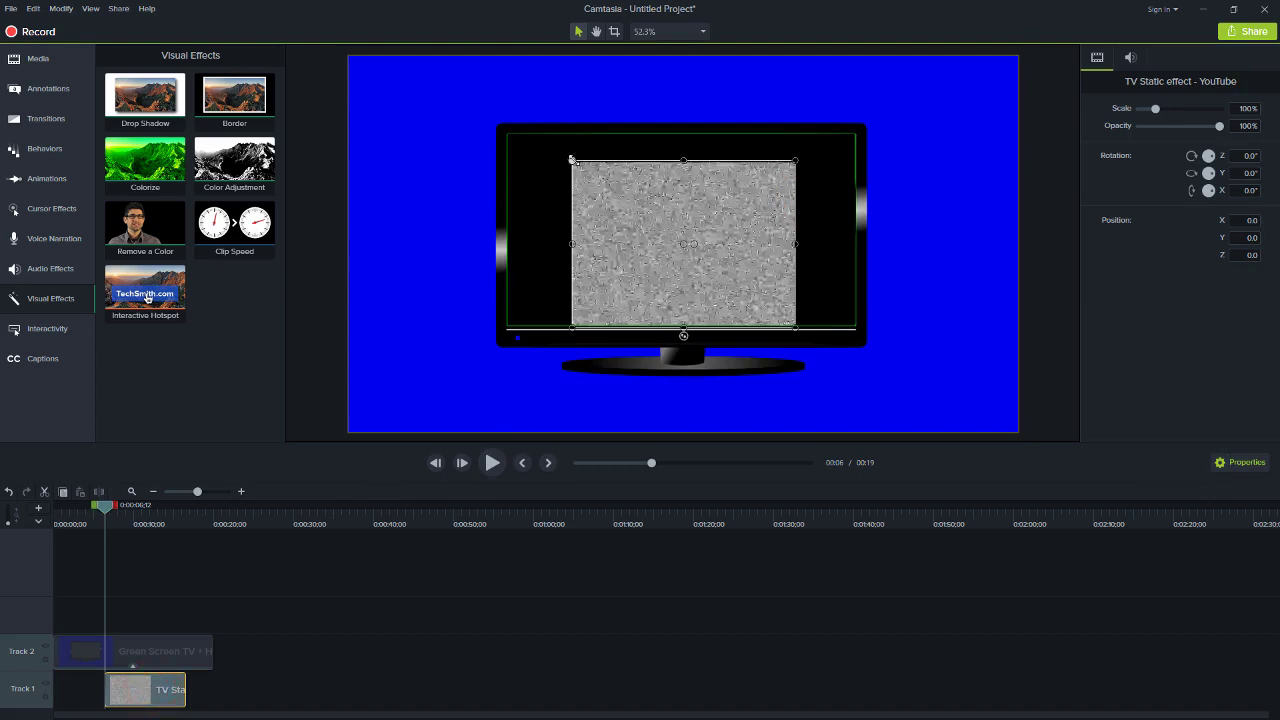
- Scale the static clip to about 172% and scrub the timeline to check it fills the screen
{"action": "left_click_drag", "start_coordinate": [572, 159], "coordinate": [491, 120]}
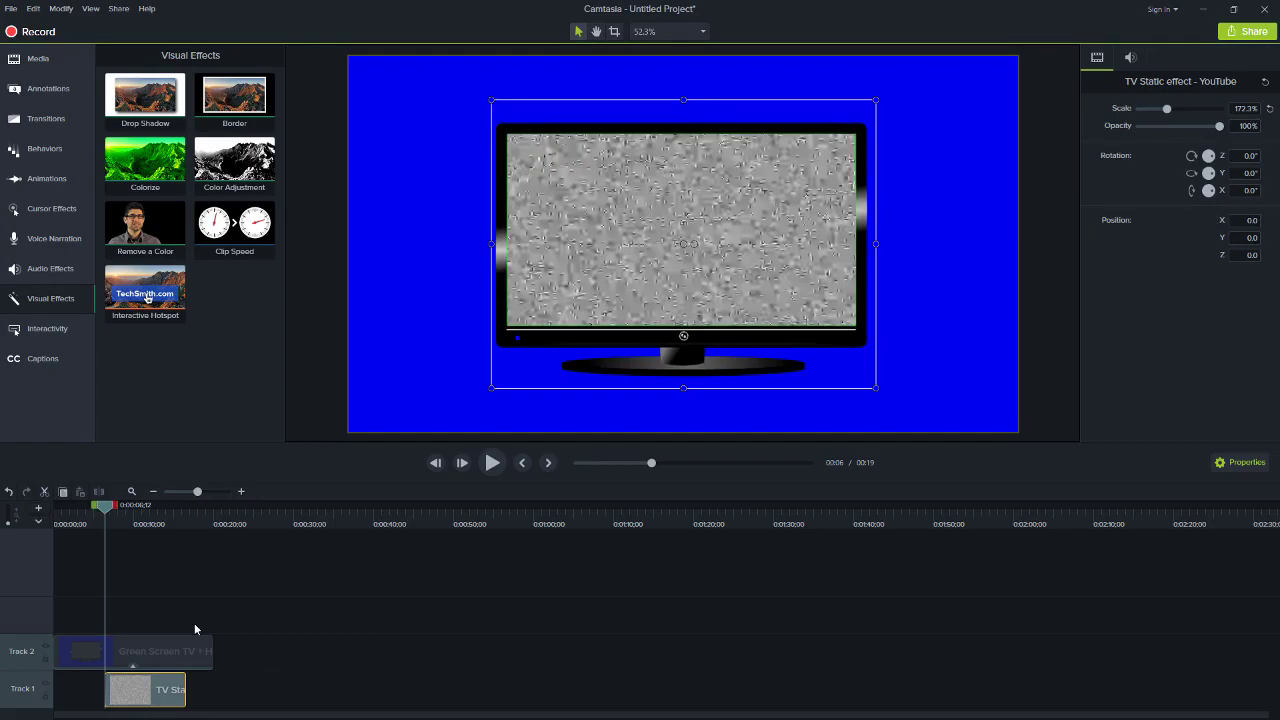
{"action": "left_click", "coordinate": [143, 651]}
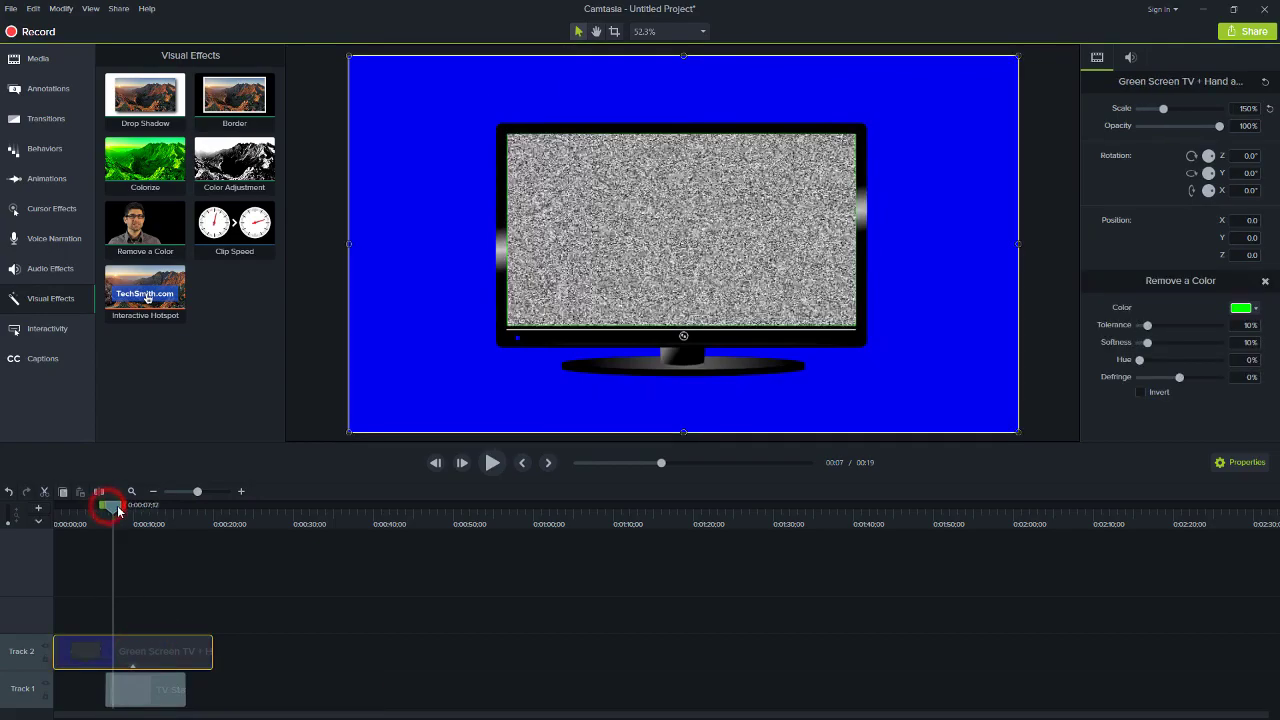
{"action": "left_click_drag", "start_coordinate": [109, 510], "coordinate": [189, 508]}
{"action": "left_click", "coordinate": [438, 462]}
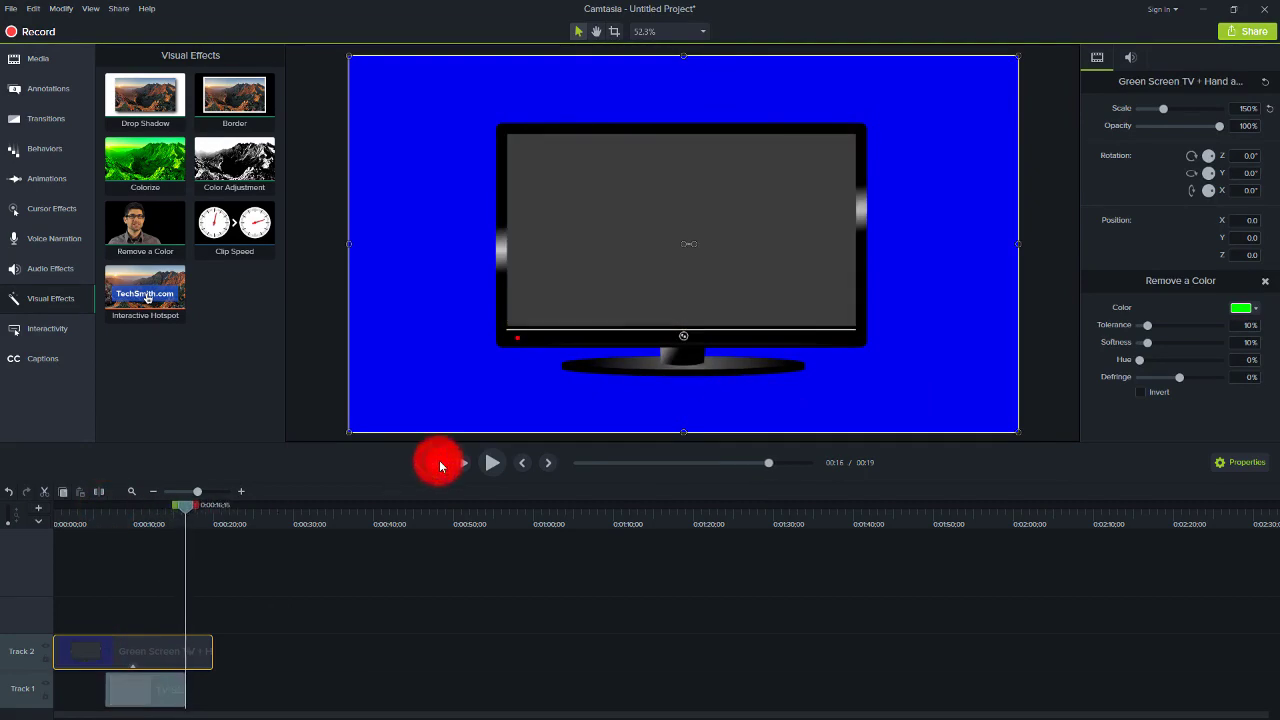
{"action": "left_click", "coordinate": [438, 462]}
{"action": "left_click", "coordinate": [438, 462]}
{"action": "left_click", "coordinate": [183, 688]}
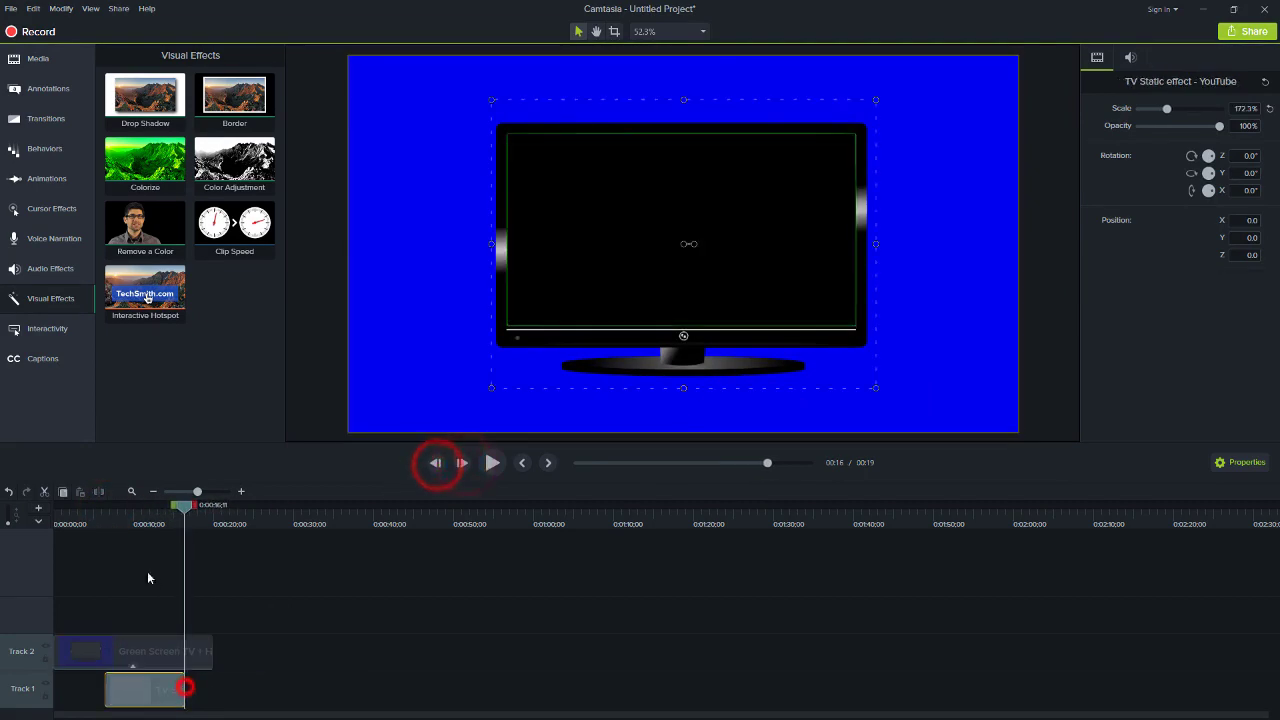
{"action": "left_click_drag", "start_coordinate": [182, 507], "coordinate": [102, 510]}
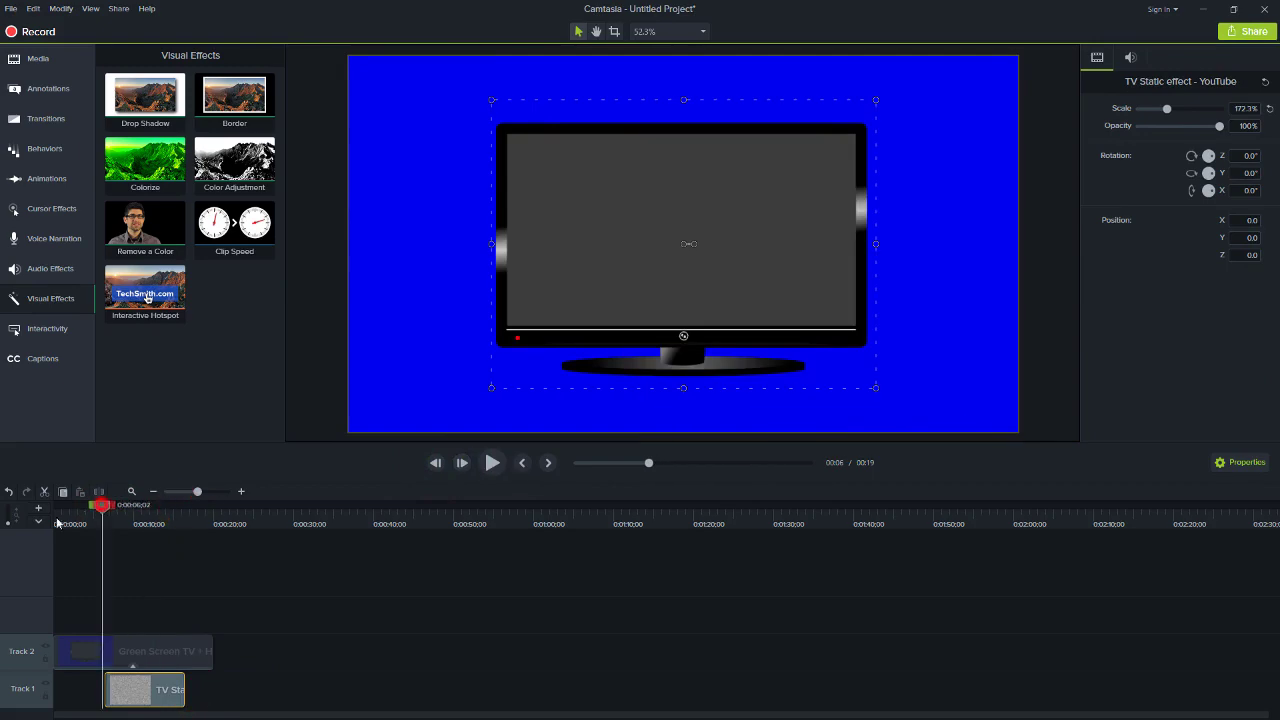
{"action": "left_click", "coordinate": [57, 523]}
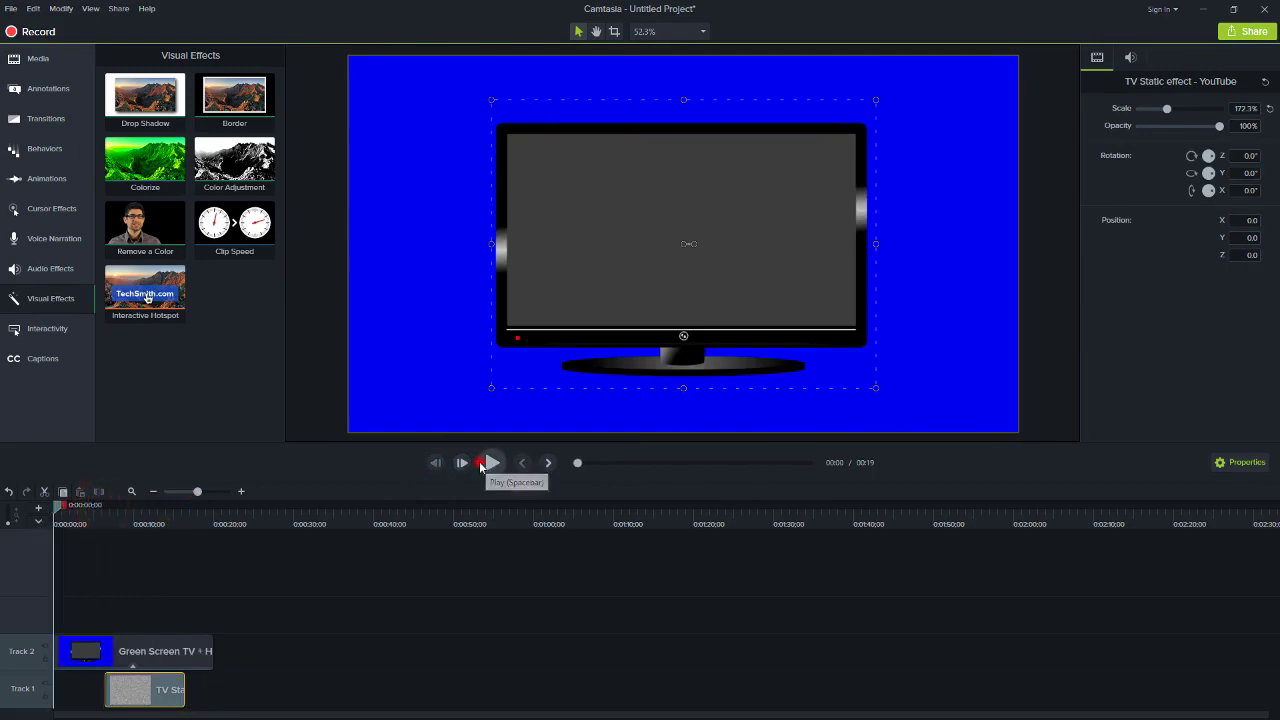
{"action": "left_click", "coordinate": [490, 463]}
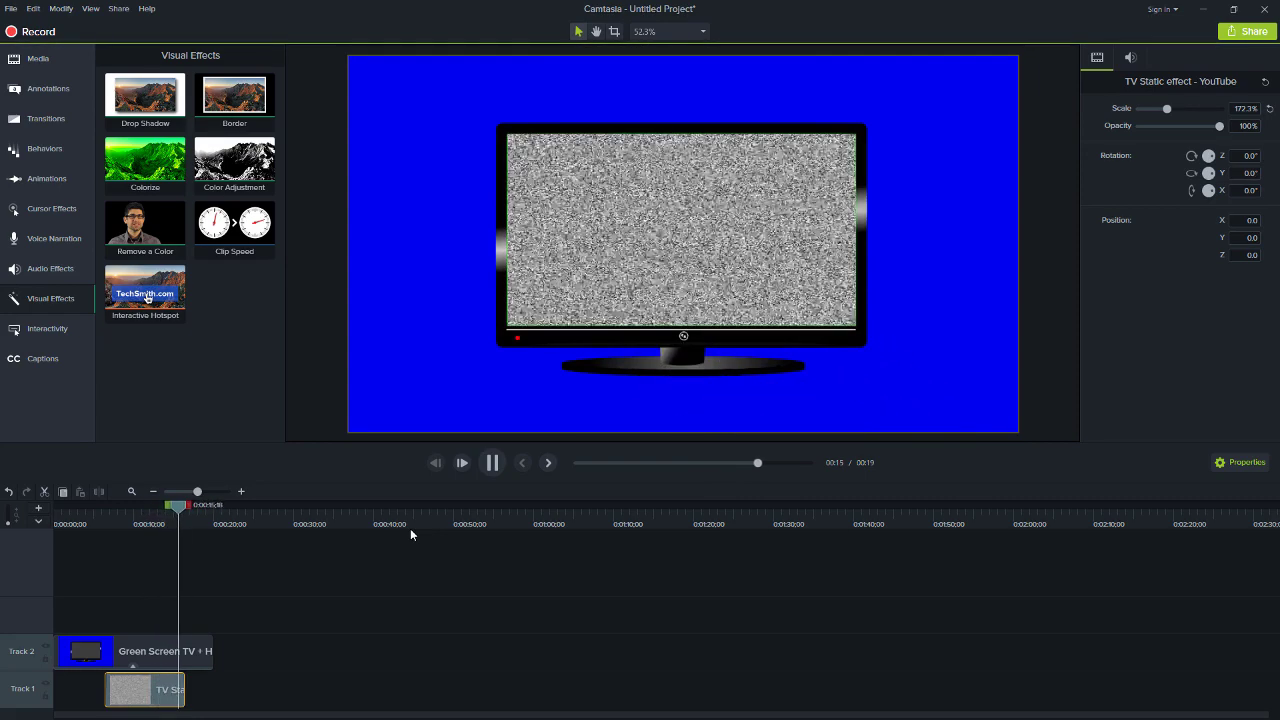
{"action": "left_click", "coordinate": [495, 465]}
{"action": "left_click", "coordinate": [133, 506]}
- Raise the TV clip's Remove a Color tolerance to 54% and zoom the canvas out to 50%
{"action": "scroll", "coordinate": [638, 201], "scroll_direction": "up", "scroll_amount": 3}
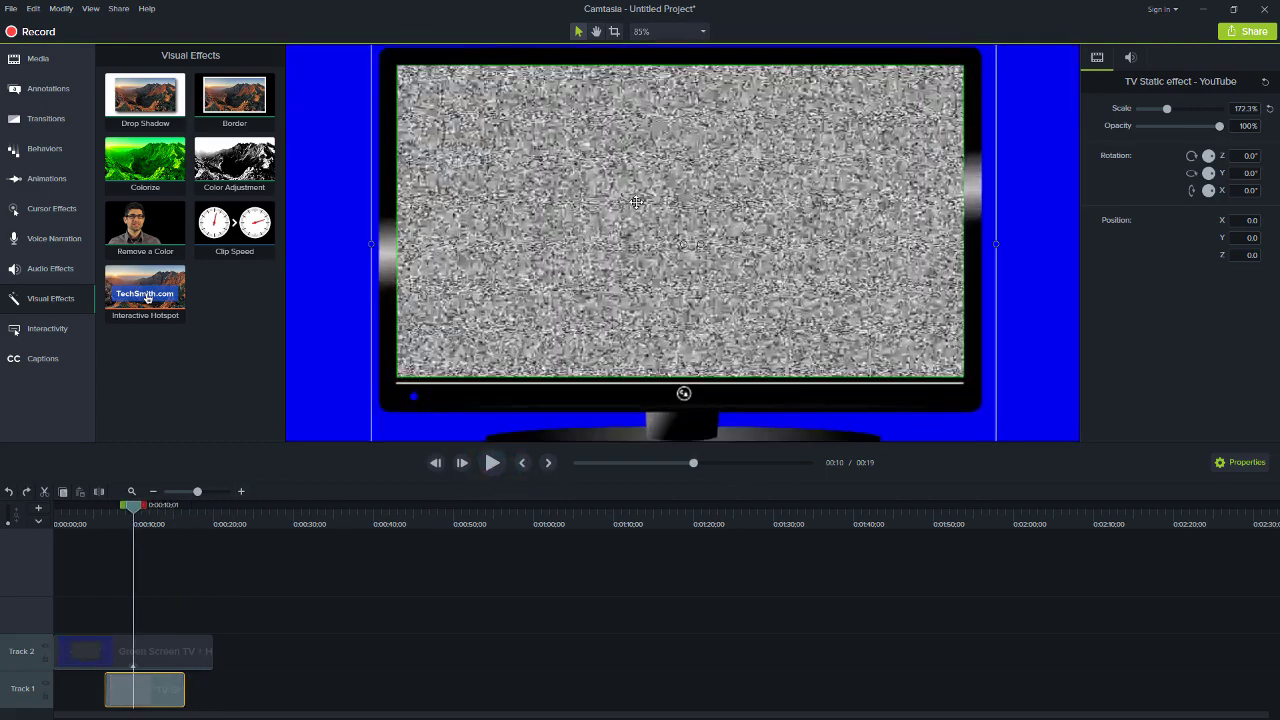
{"action": "scroll", "coordinate": [638, 201], "scroll_direction": "up", "scroll_amount": 2}
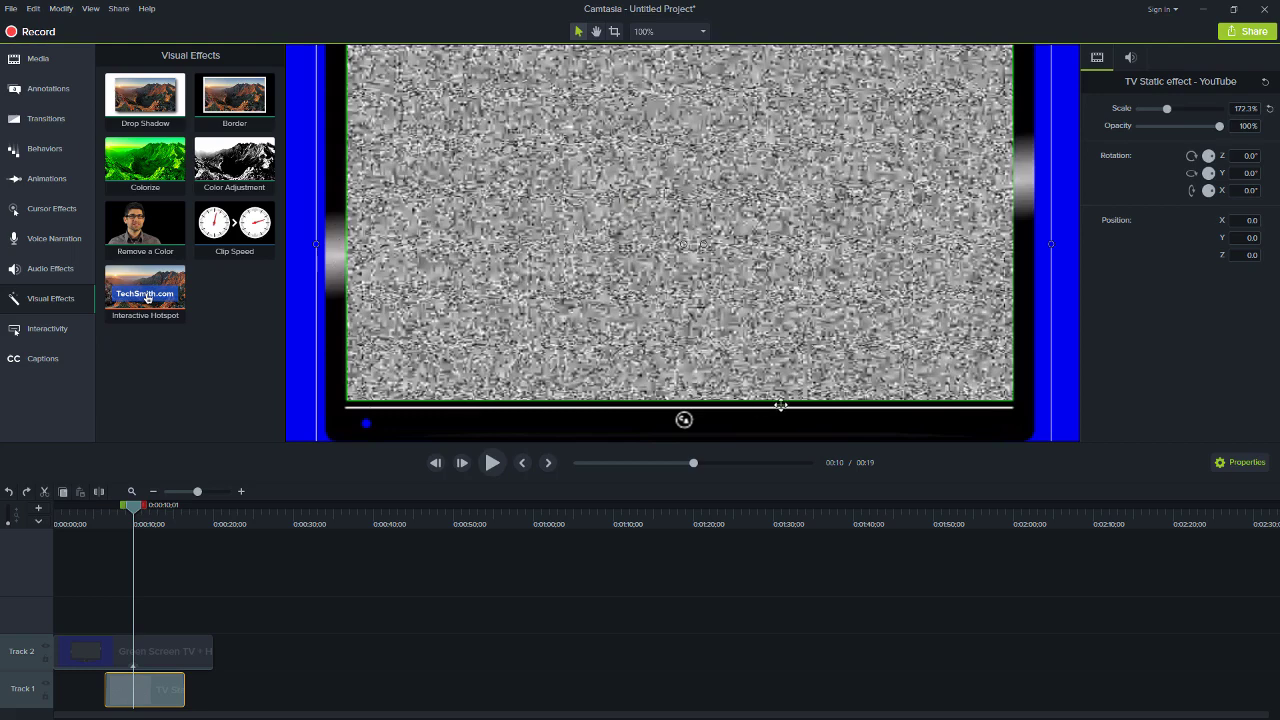
{"action": "left_click", "coordinate": [178, 651]}
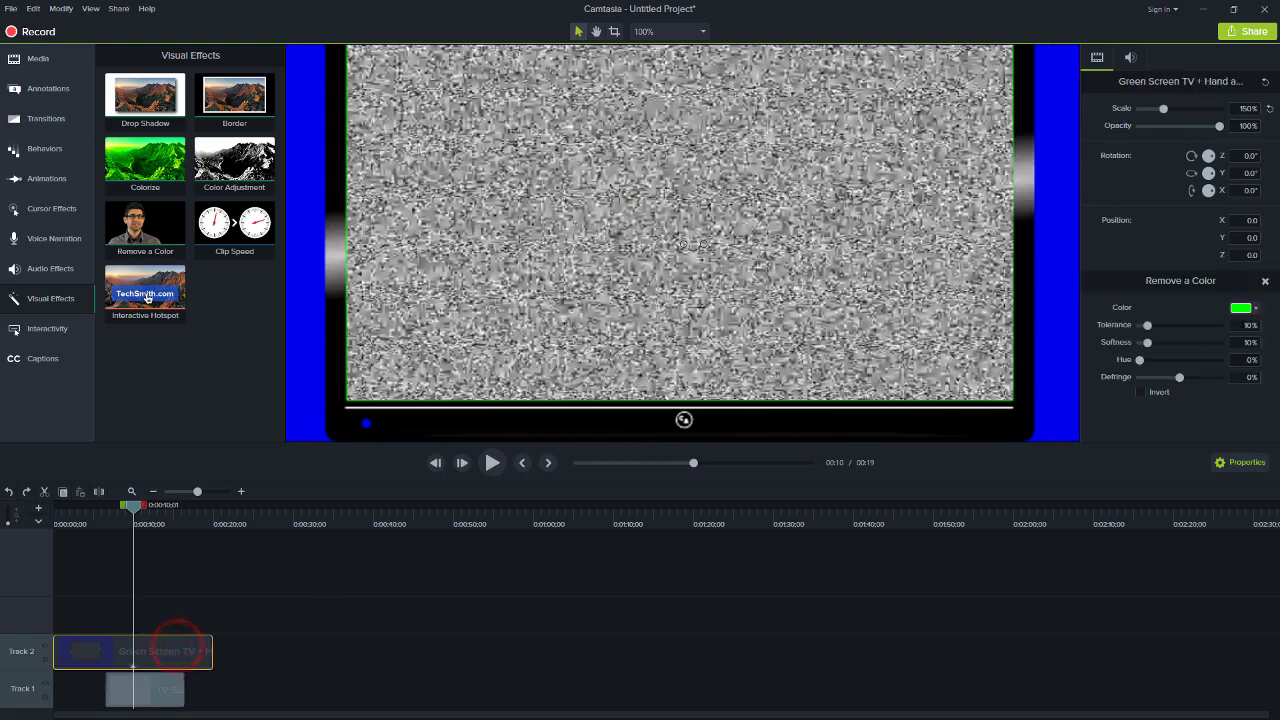
{"action": "left_click_drag", "start_coordinate": [1148, 326], "coordinate": [1185, 332]}
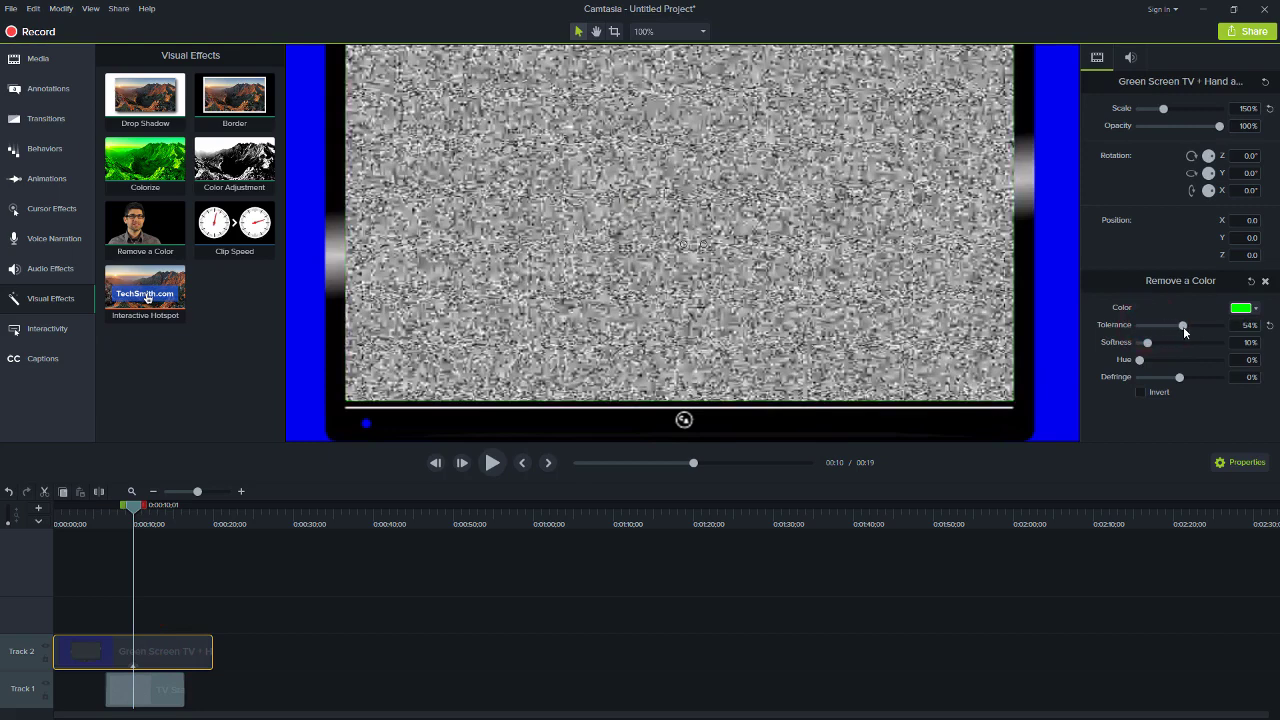
{"action": "scroll", "coordinate": [768, 238], "scroll_direction": "down", "scroll_amount": 3}
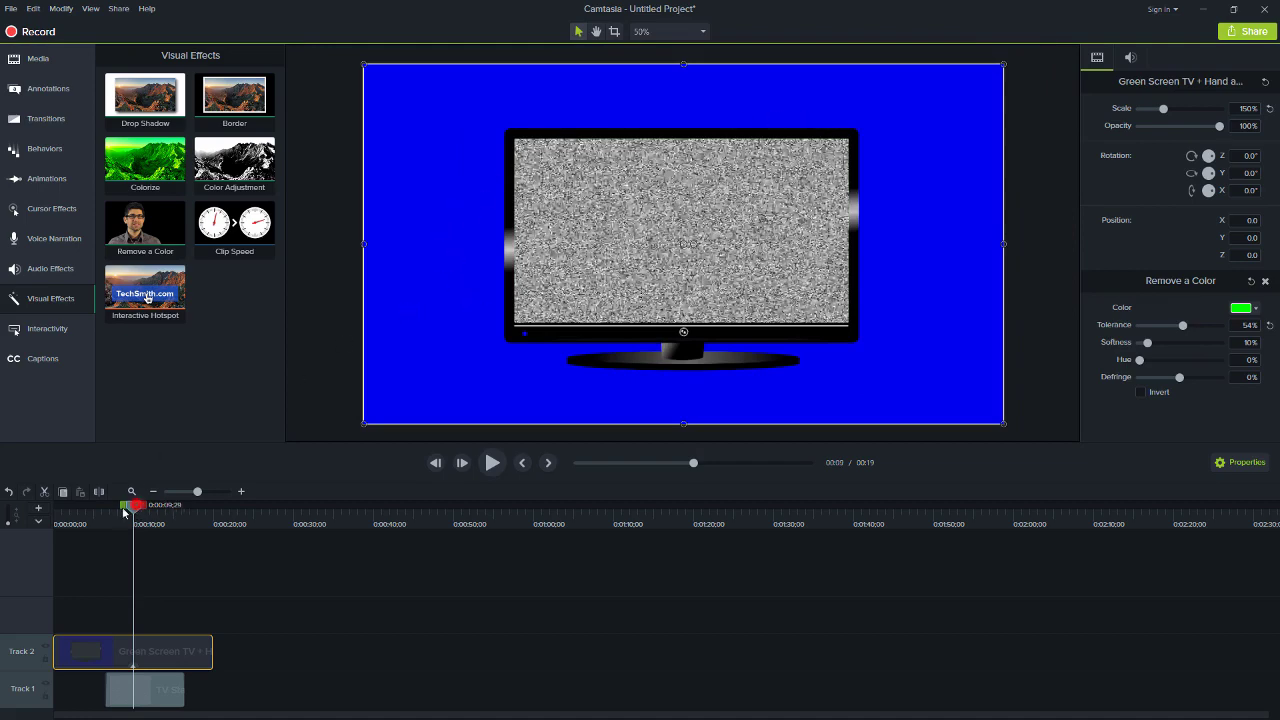
{"action": "left_click_drag", "start_coordinate": [124, 511], "coordinate": [94, 510]}
{"action": "left_click", "coordinate": [496, 465]}
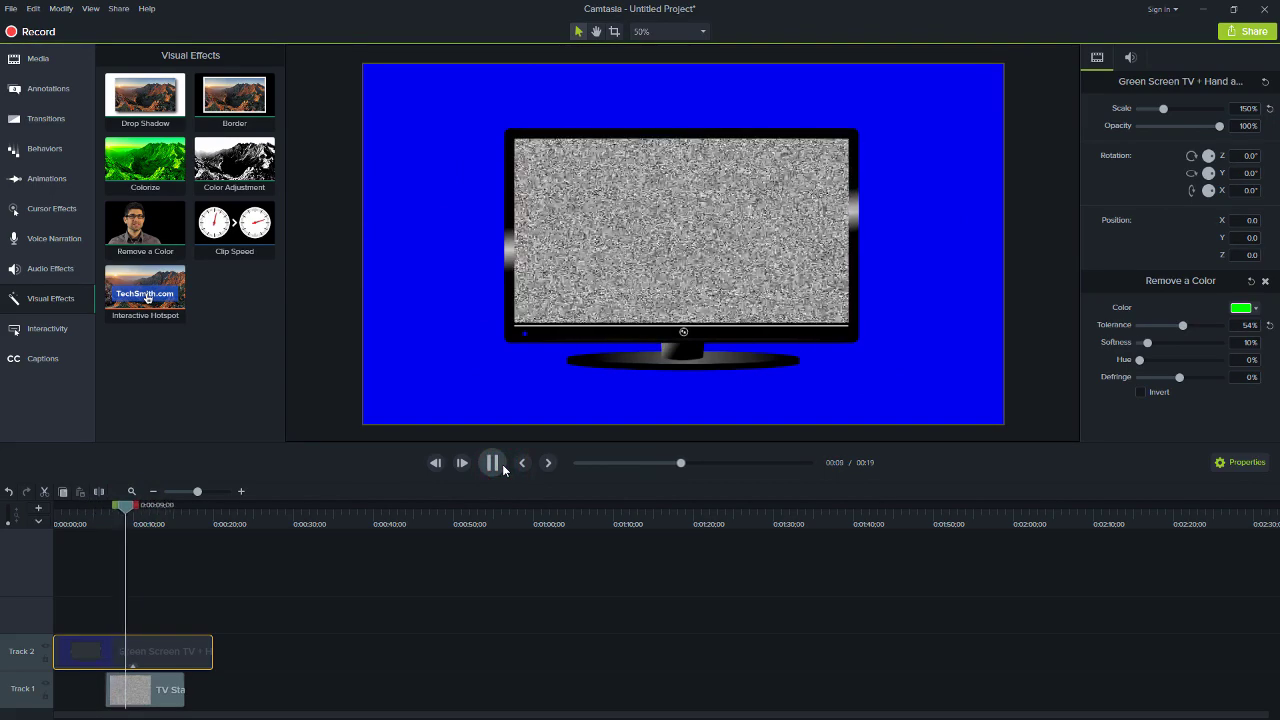
{"action": "left_click", "coordinate": [503, 469]}
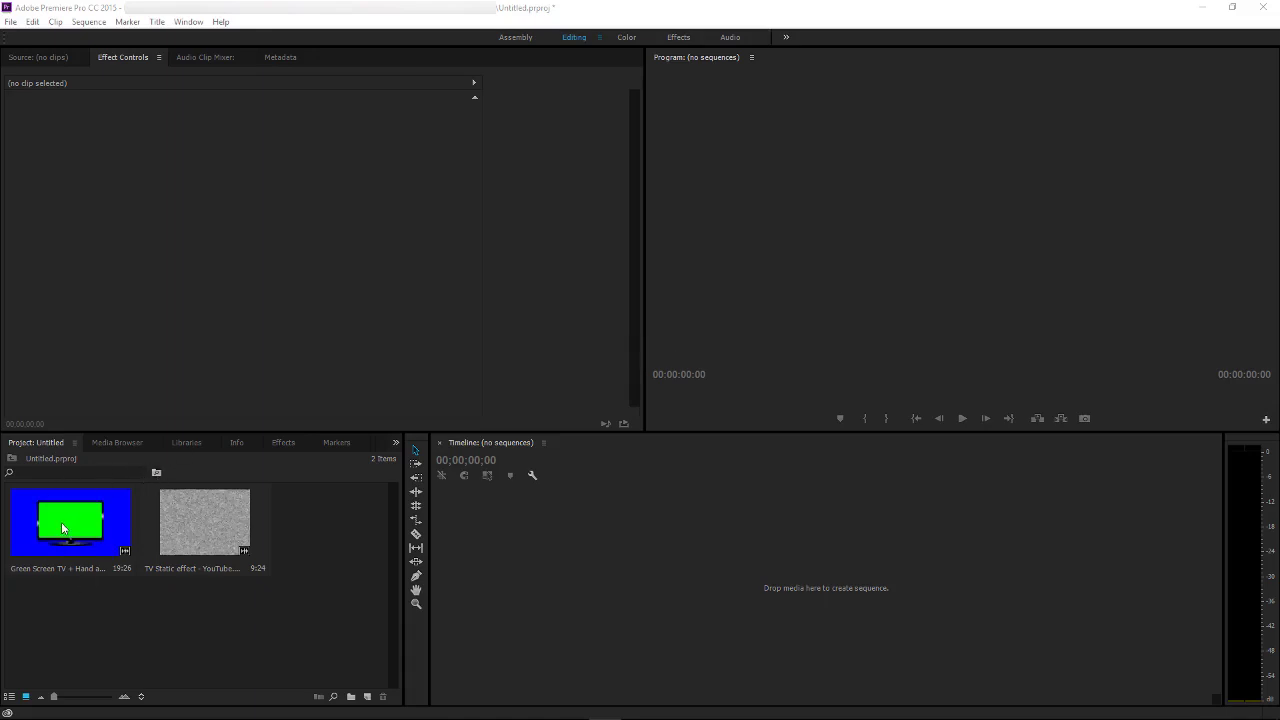
- Put the TV clip on V2 and the static on V1, starting where the screen turns green
{"action": "left_click_drag", "start_coordinate": [70, 520], "coordinate": [575, 530]}
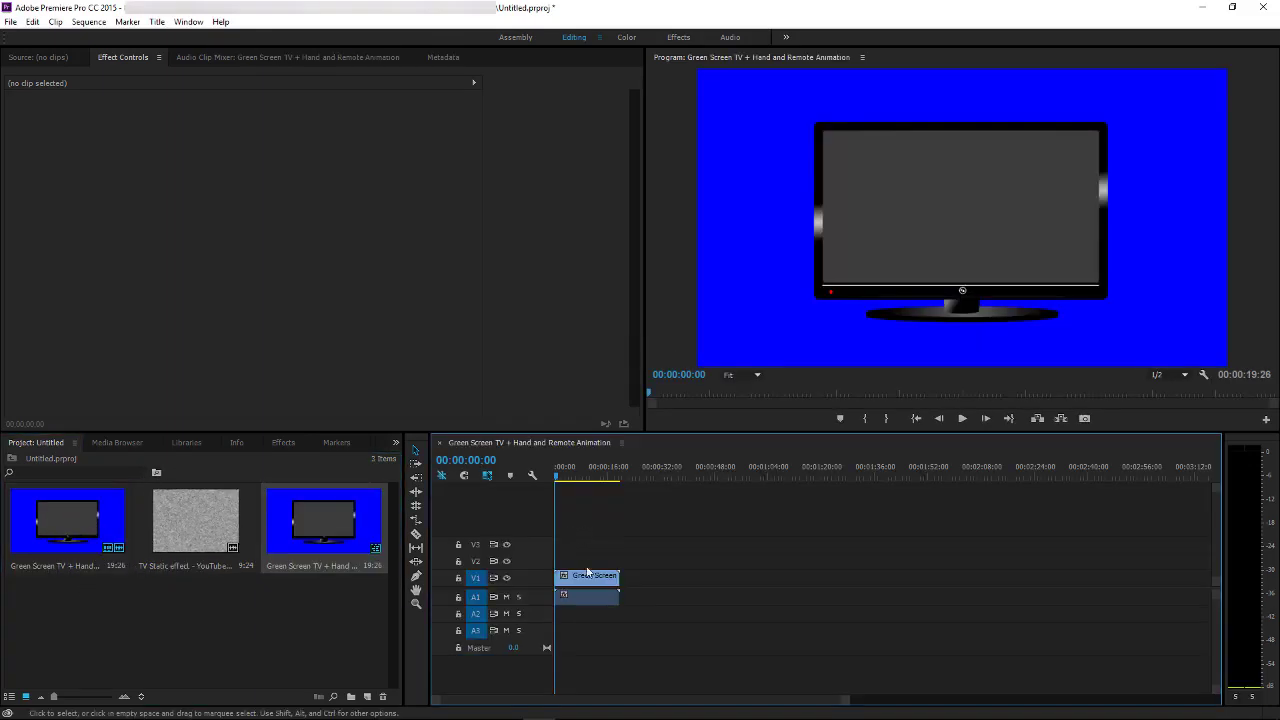
{"action": "mouse_move", "coordinate": [588, 576]}
{"action": "left_mouse_down"}
{"action": "mouse_move", "coordinate": [588, 562]}
{"action": "mouse_move", "coordinate": [598, 613]}
{"action": "left_mouse_up"}
{"action": "left_click_drag", "start_coordinate": [196, 524], "coordinate": [590, 577]}
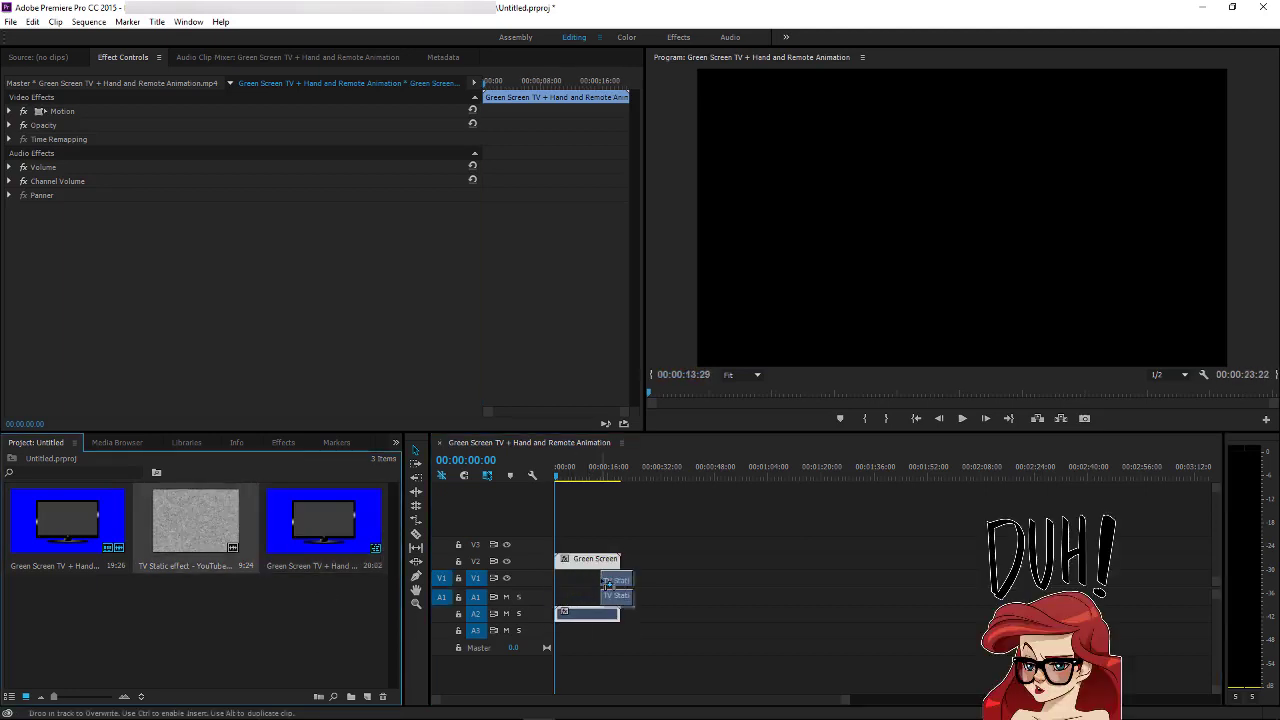
{"action": "left_click_drag", "start_coordinate": [572, 477], "coordinate": [578, 478]}
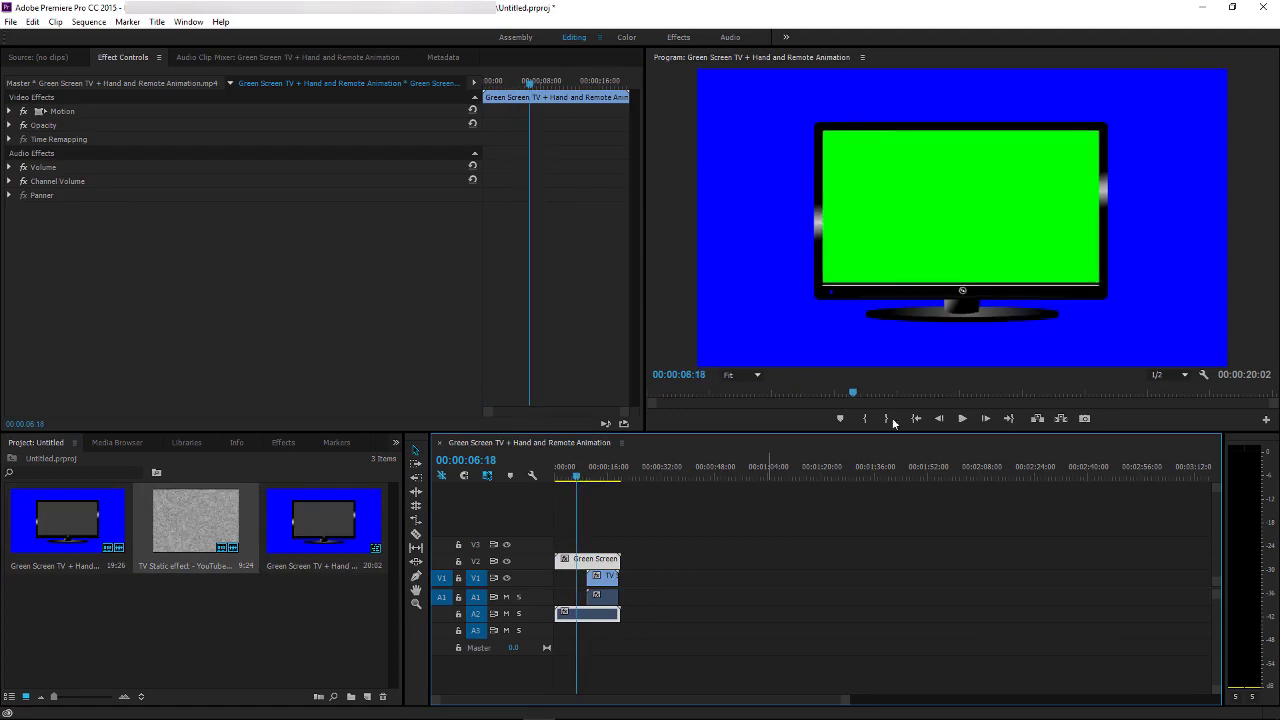
{"action": "left_click", "coordinate": [942, 420]}
{"action": "left_click_drag", "start_coordinate": [603, 577], "coordinate": [590, 588]}
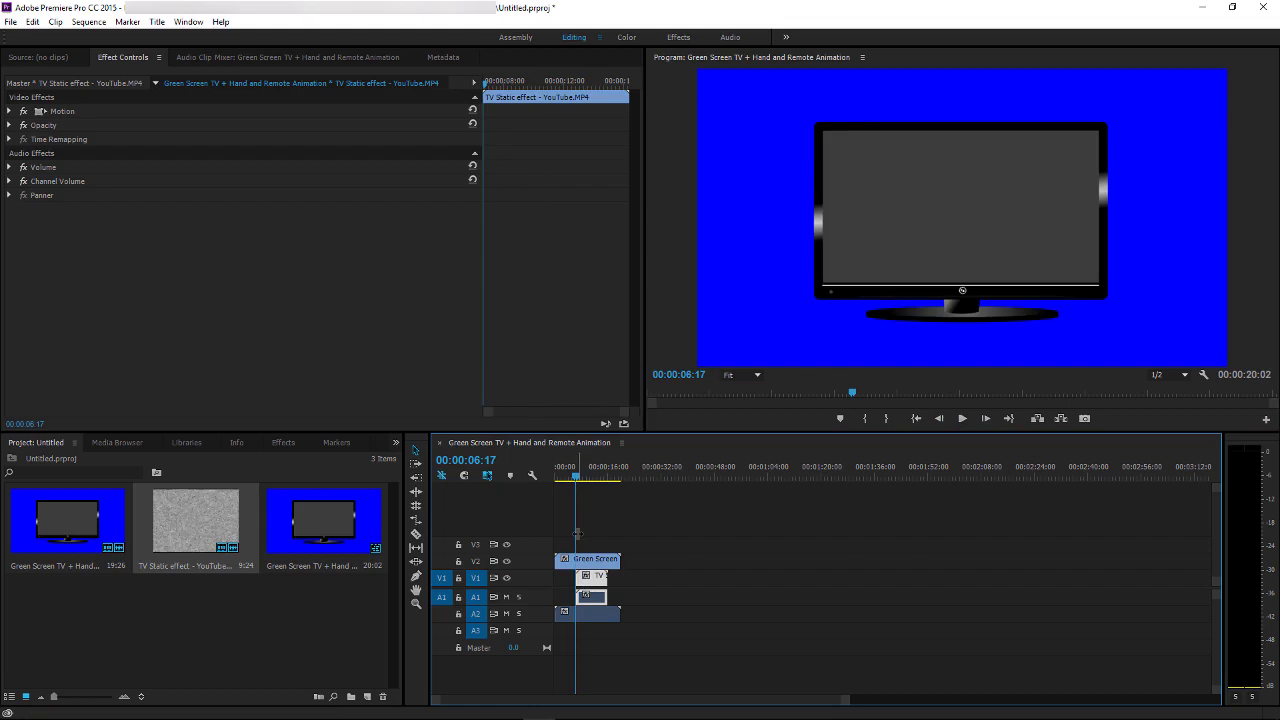
- Find Ultra Key in the Effects workspace and apply it to the V2 TV clip
{"action": "left_click", "coordinate": [678, 37]}
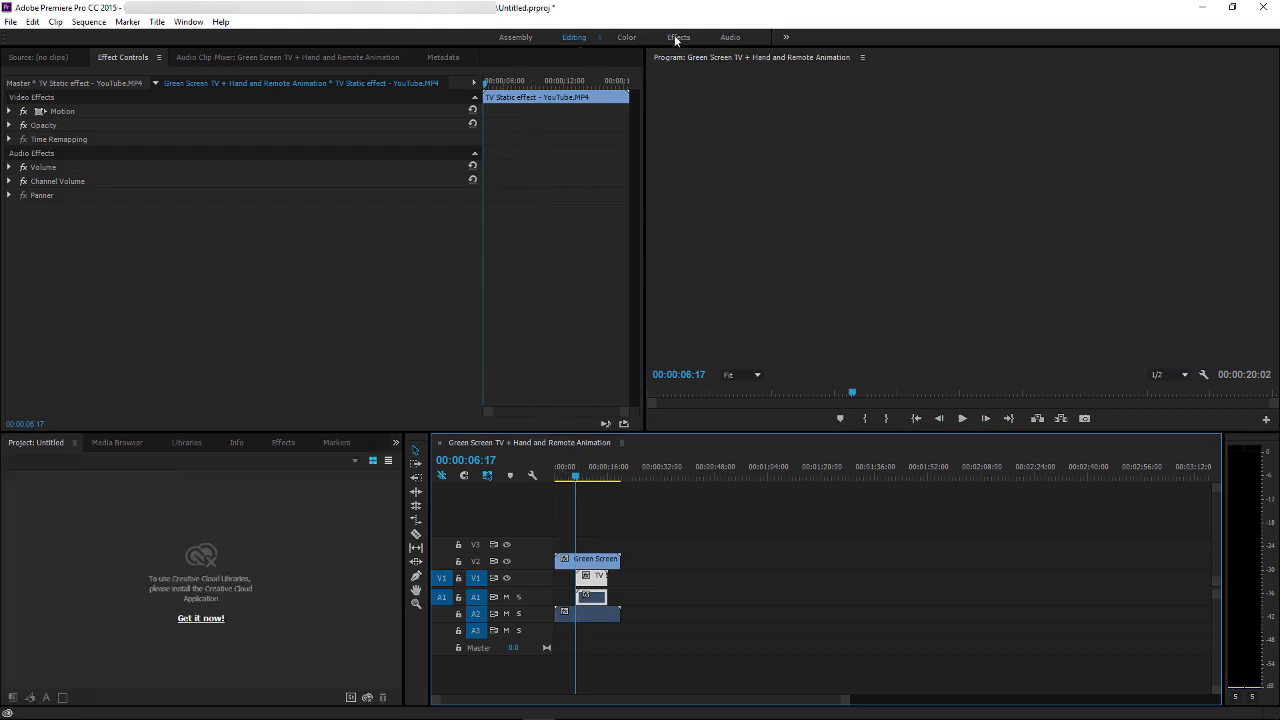
{"action": "left_click", "coordinate": [105, 75]}
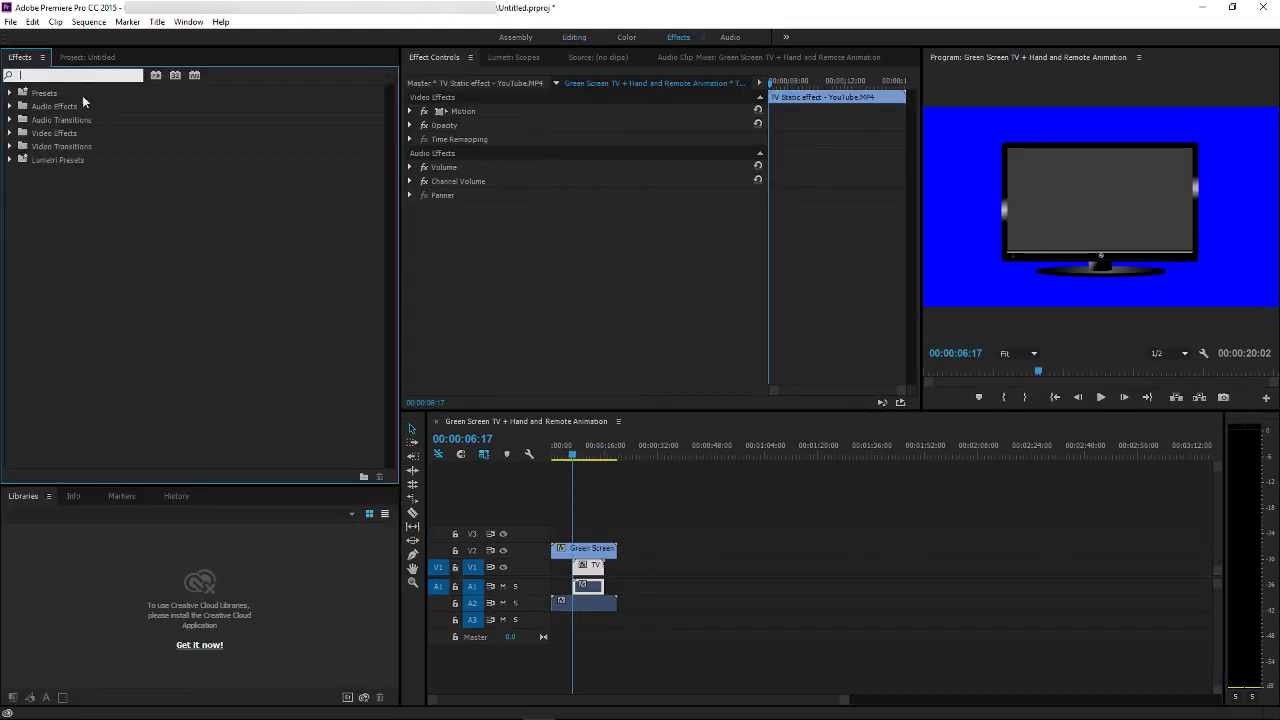
{"action": "type", "text": "ult"}
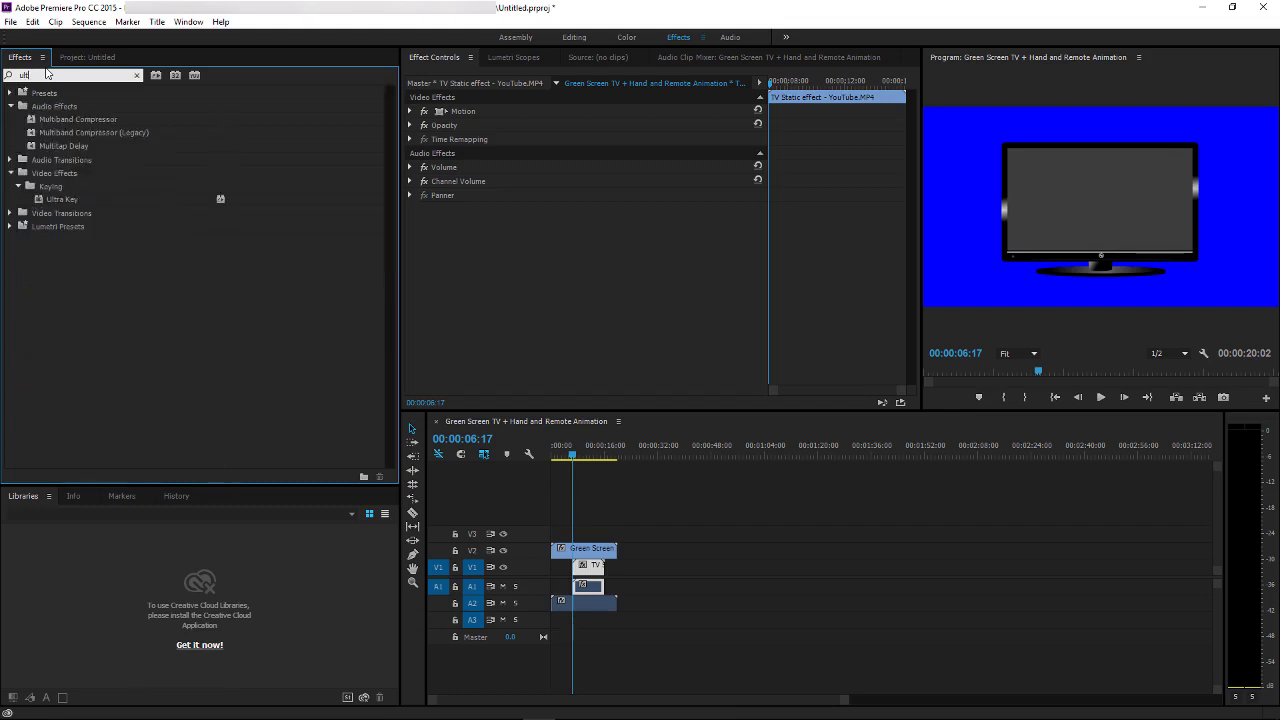
{"action": "type", "text": "ra"}
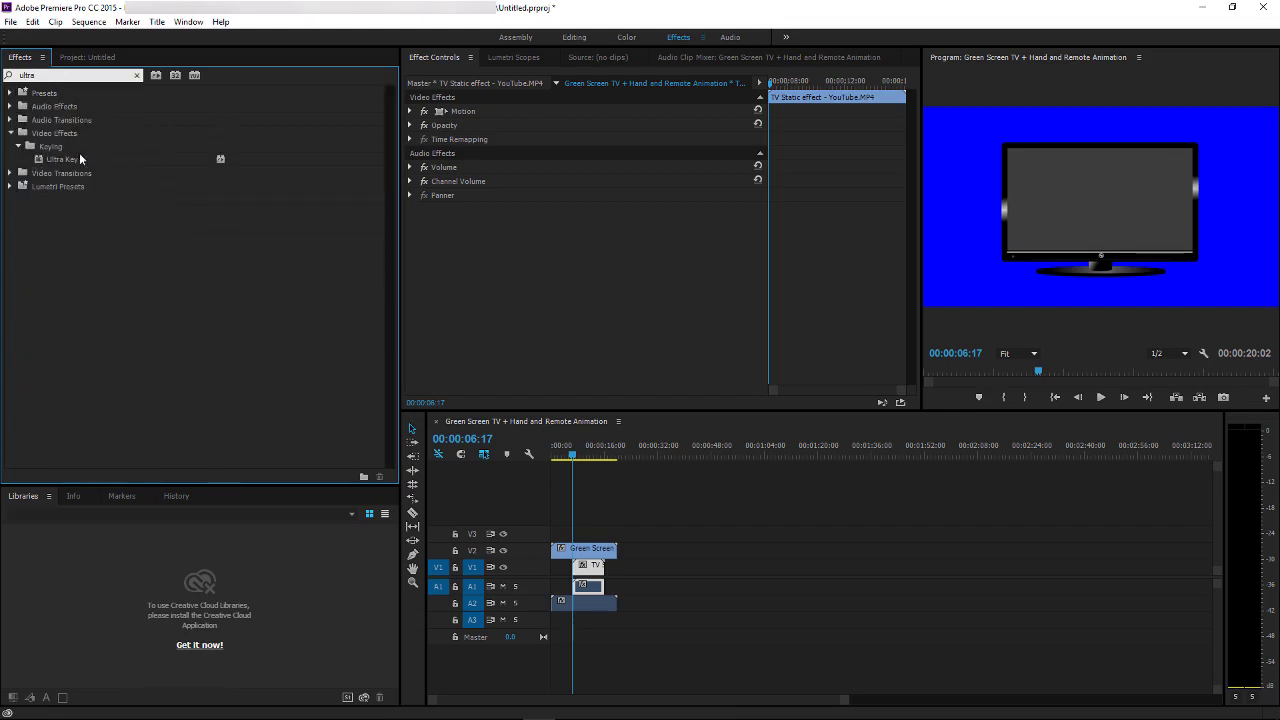
{"action": "left_click", "coordinate": [80, 158]}
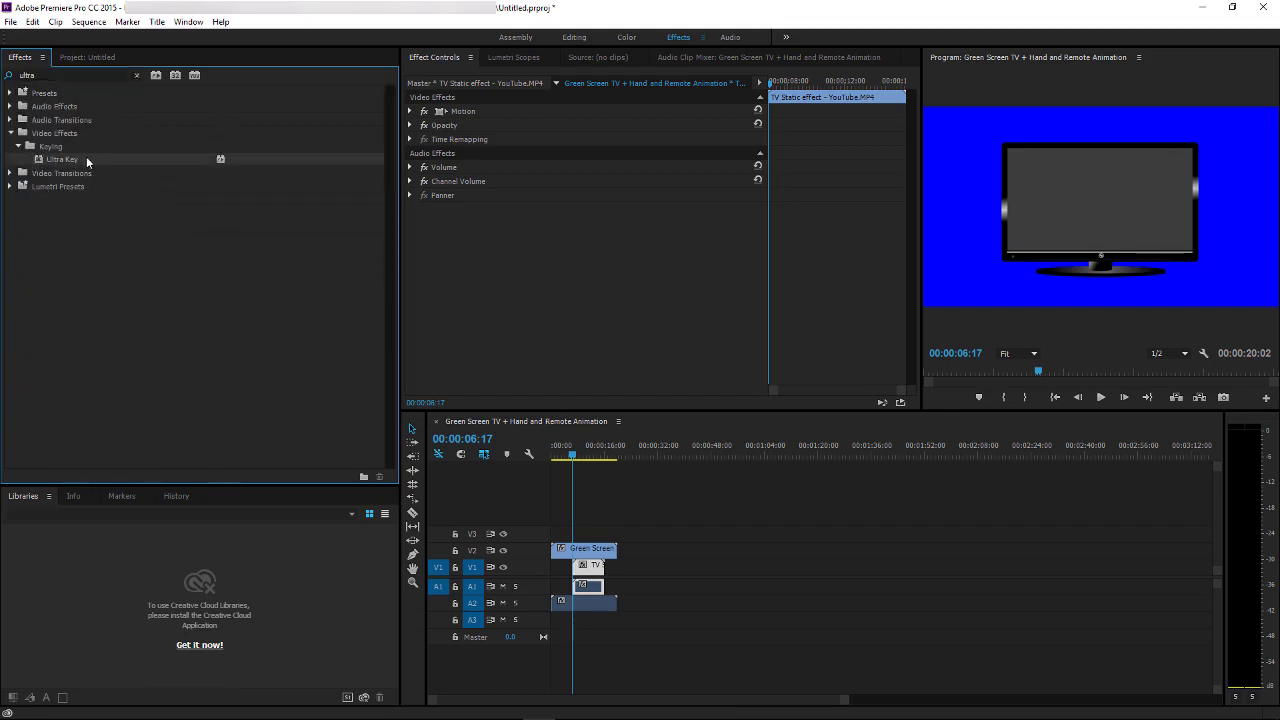
{"action": "left_click_drag", "start_coordinate": [87, 160], "coordinate": [600, 550]}
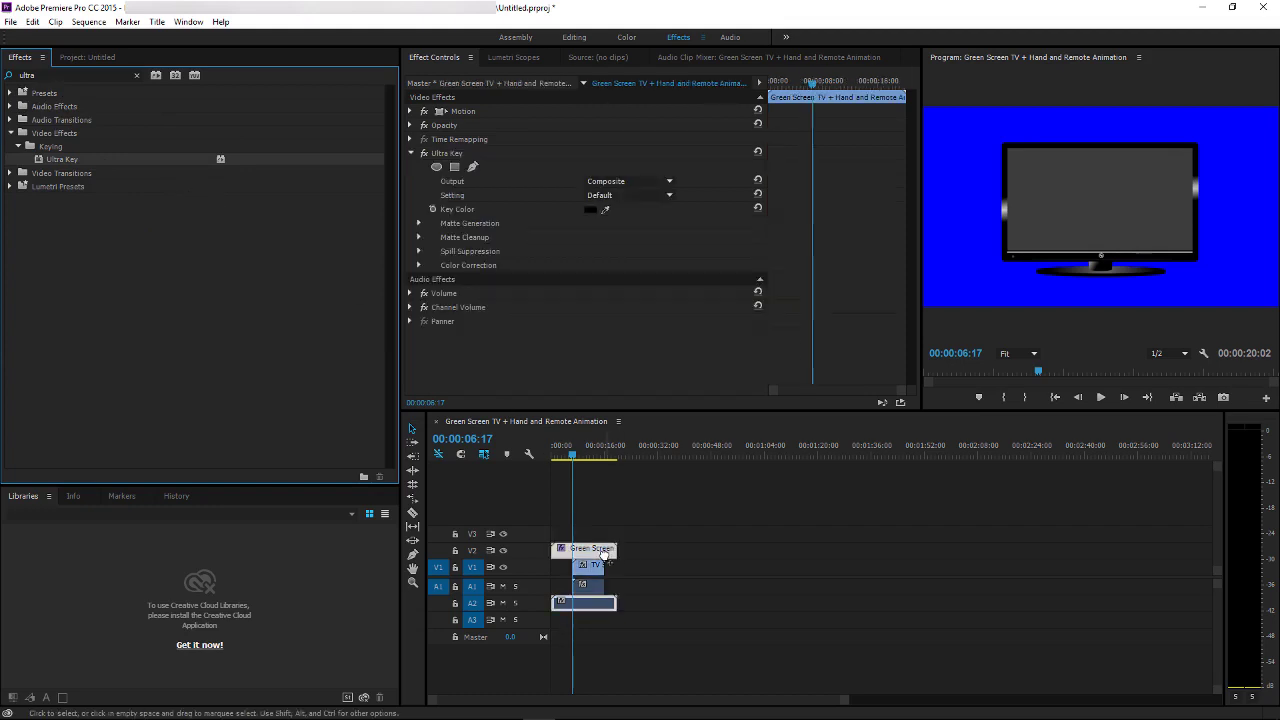
- Set the Ultra Key colour by sampling the TV's green screen in the preview
{"action": "key", "text": "space"}
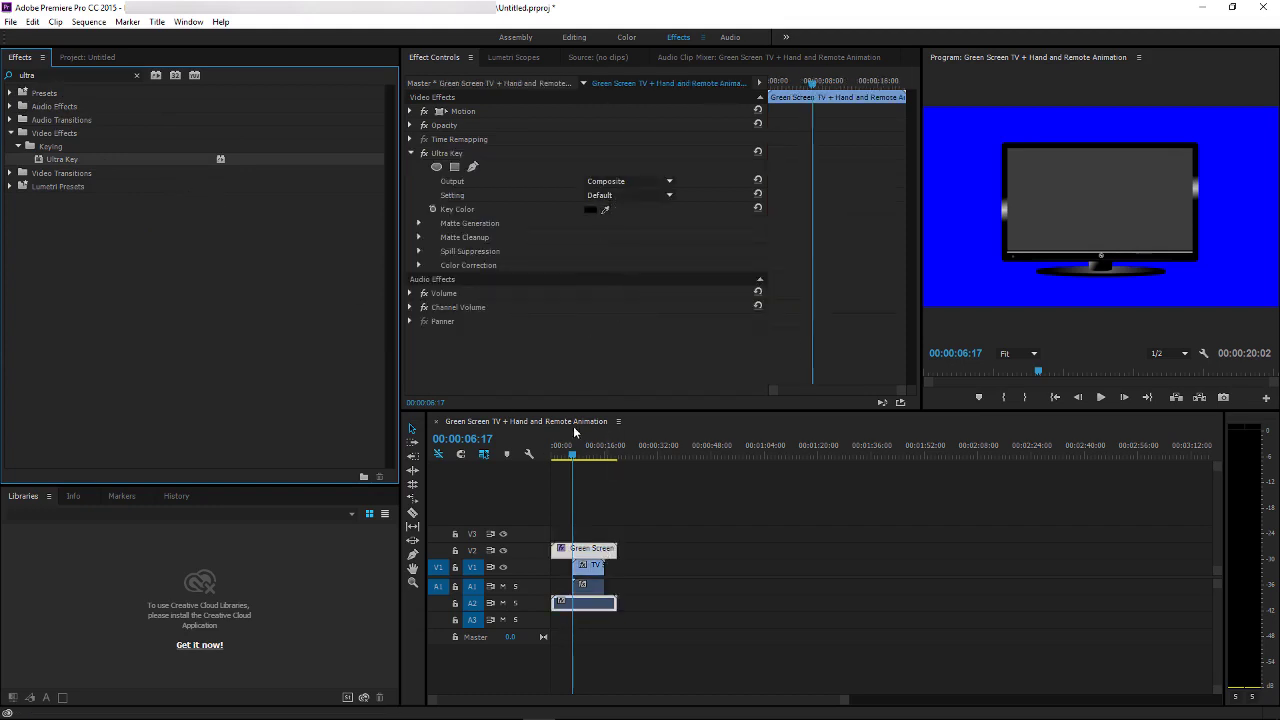
{"action": "left_click_drag", "start_coordinate": [607, 200], "coordinate": [668, 198]}
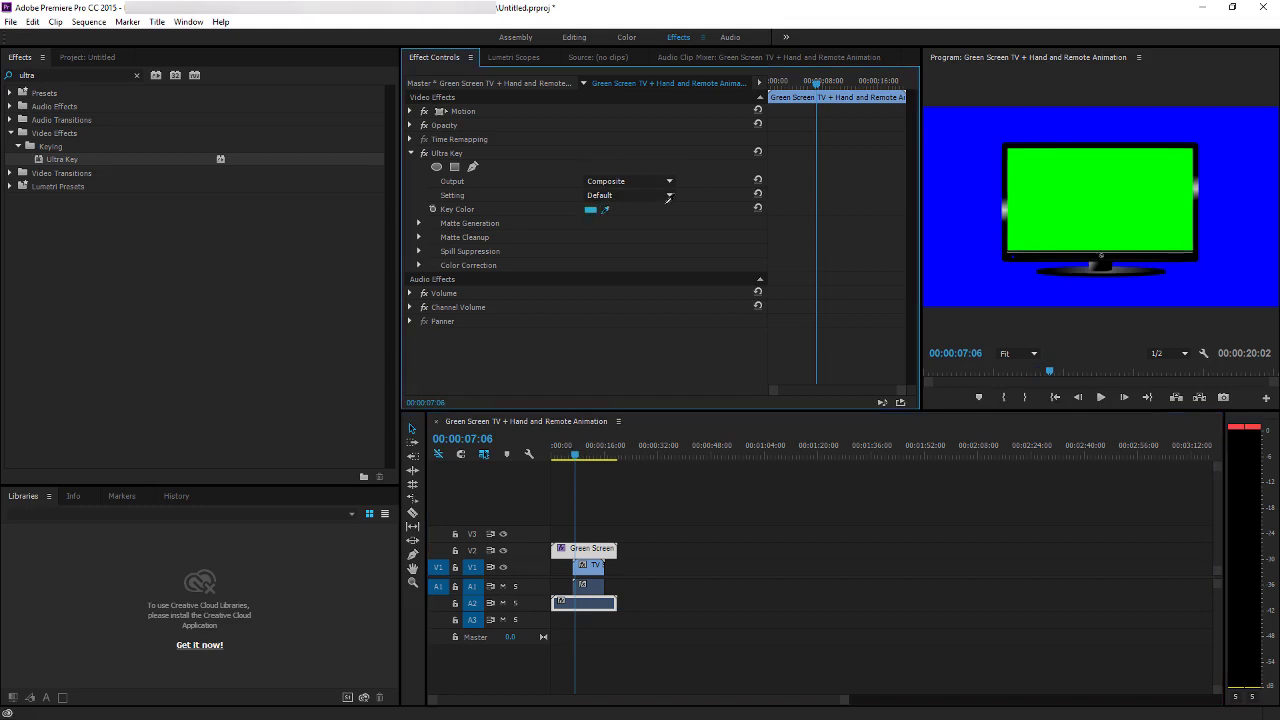
{"action": "left_click_drag", "start_coordinate": [1138, 199], "coordinate": [1138, 199]}
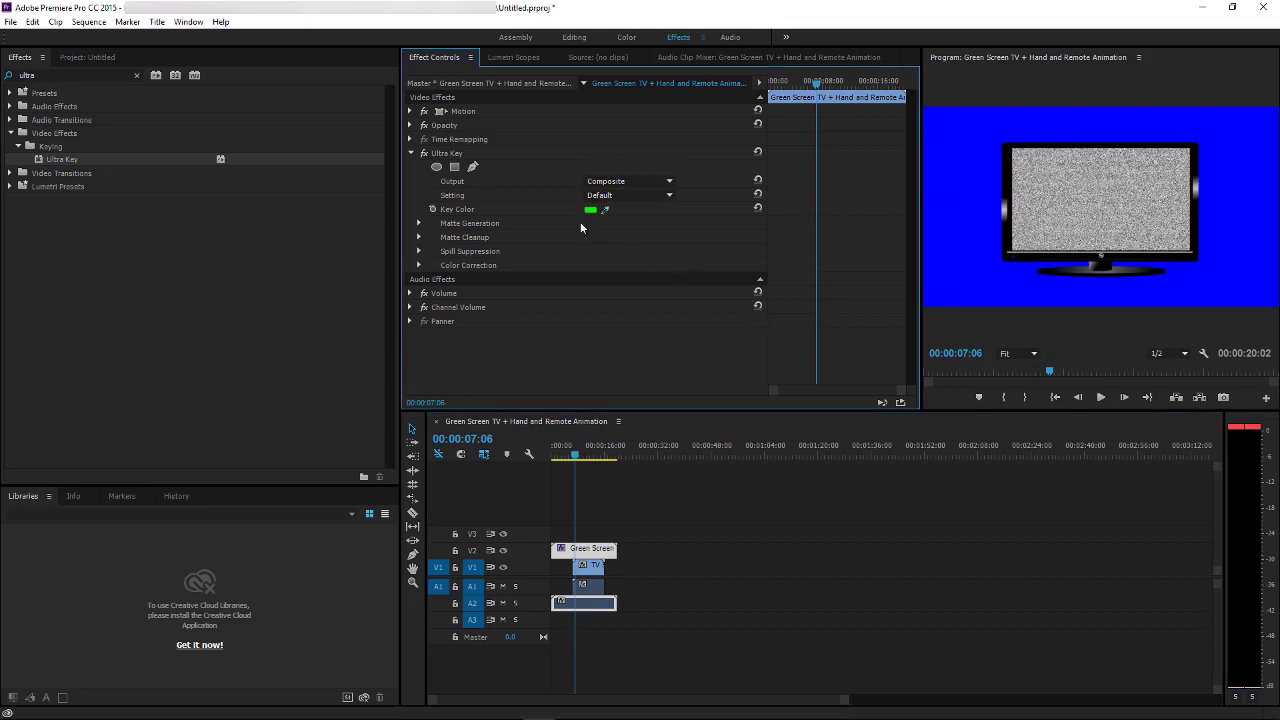
- Scale the TV Static clip up via Motion until it fills the TV screen, then rewind
{"action": "left_click", "coordinate": [574, 38]}
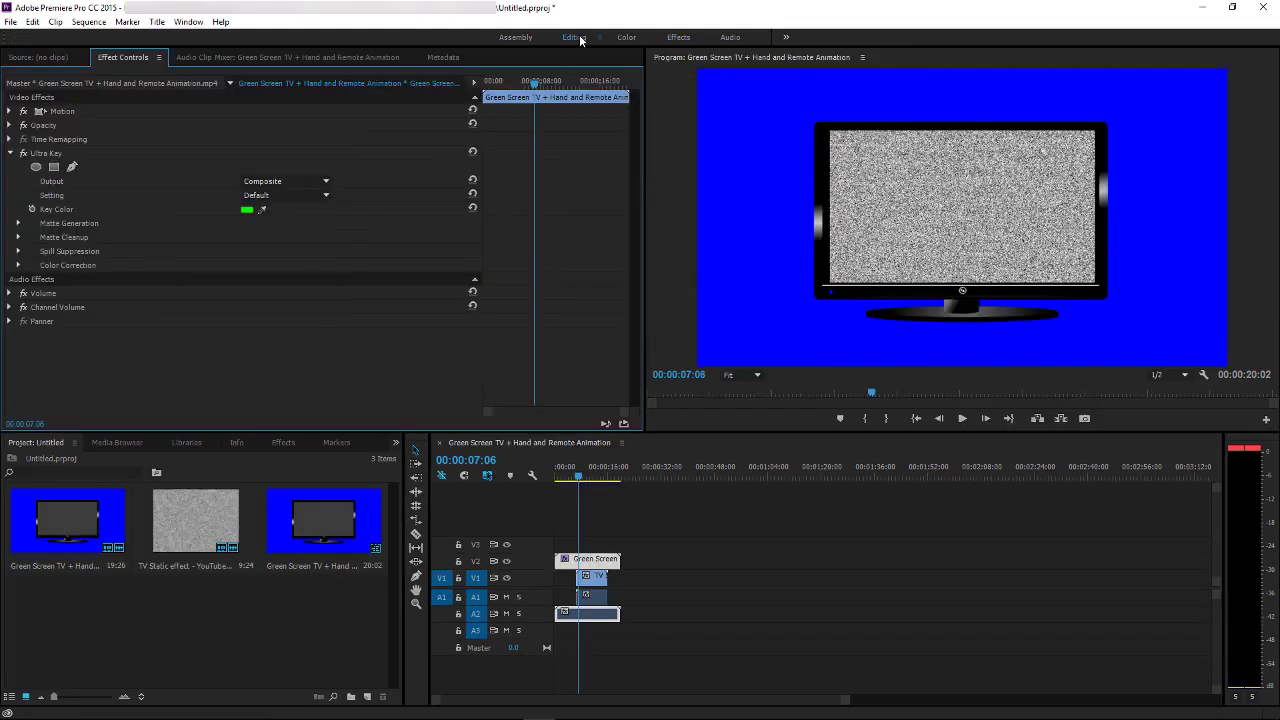
{"action": "left_click", "coordinate": [591, 596]}
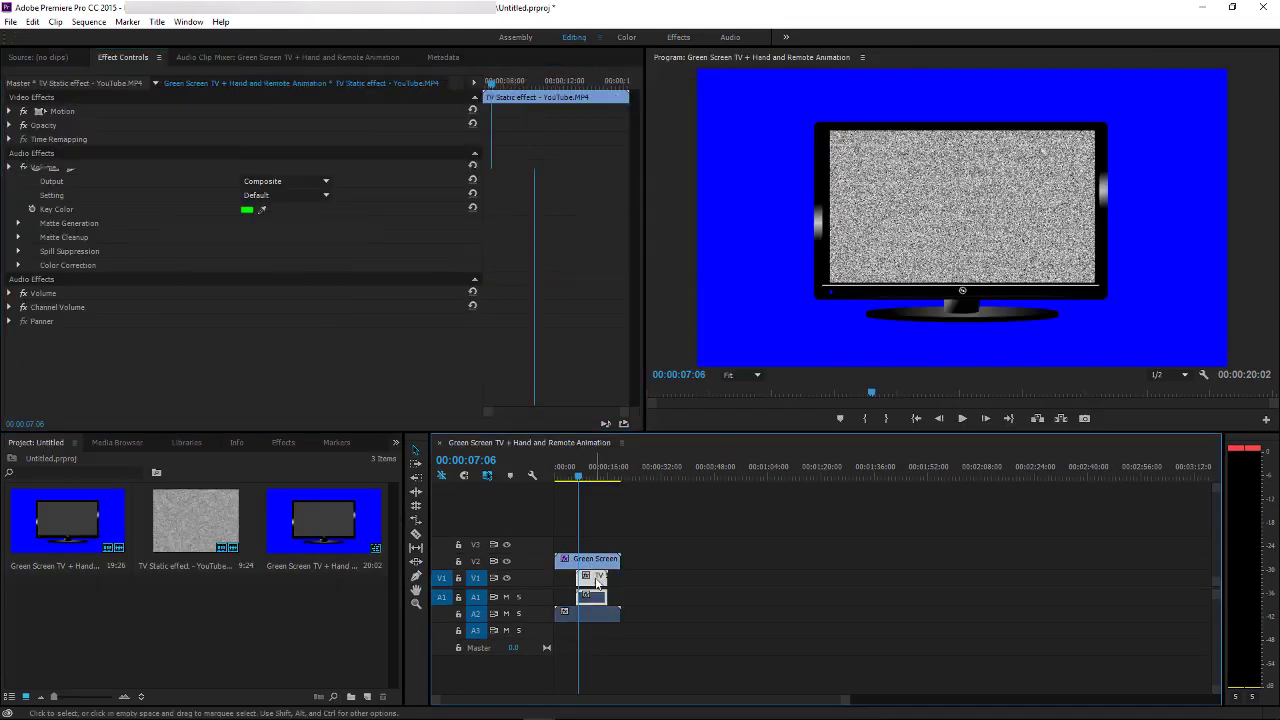
{"action": "left_click", "coordinate": [75, 110]}
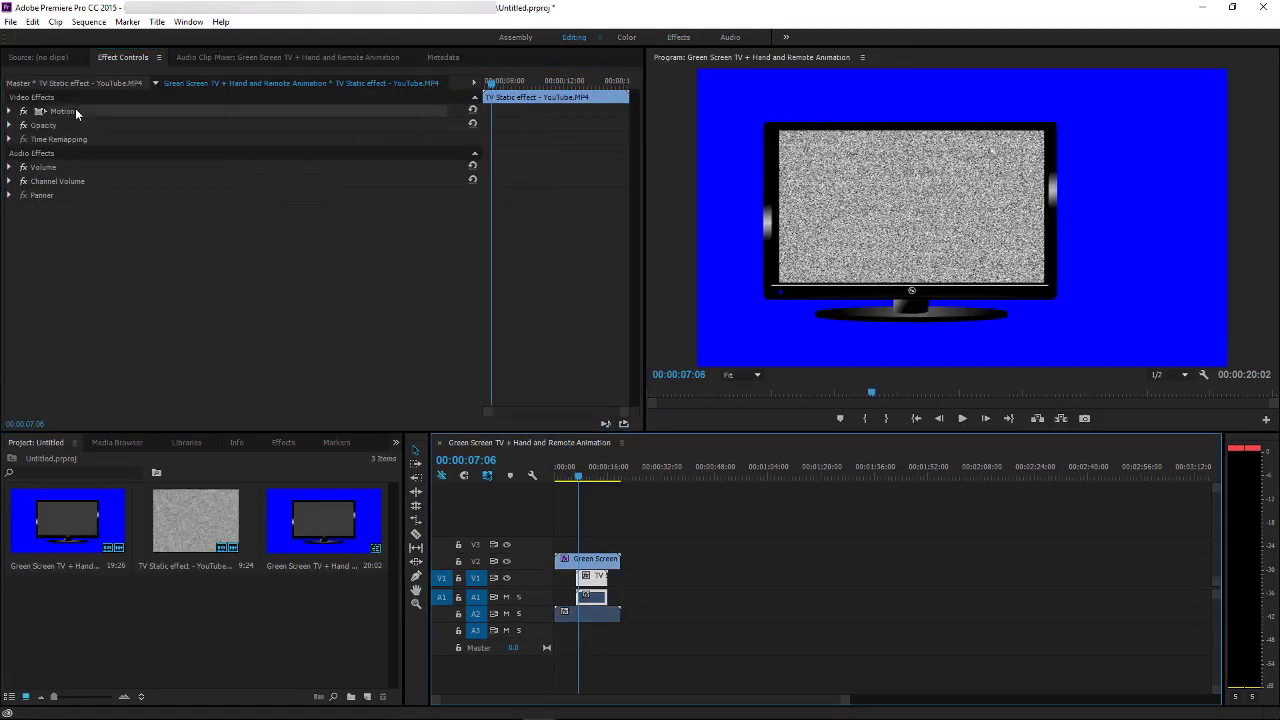
{"action": "left_click_drag", "start_coordinate": [830, 317], "coordinate": [821, 324]}
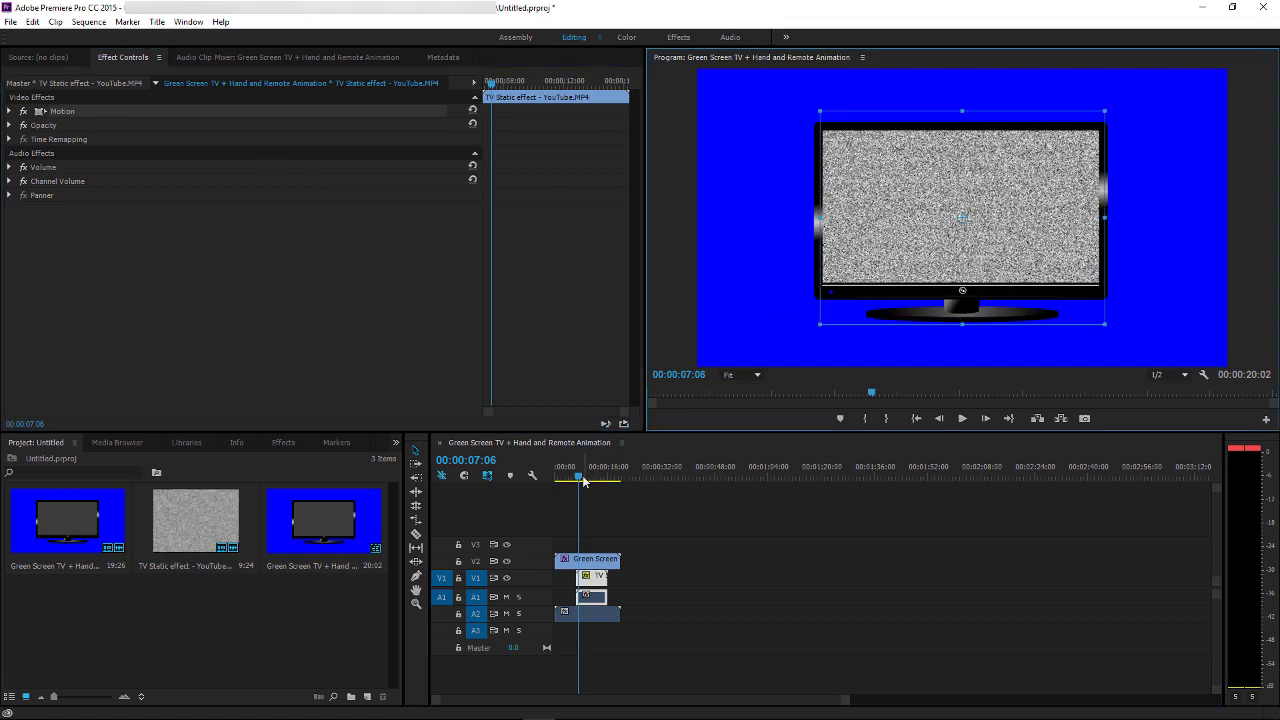
{"action": "left_click_drag", "start_coordinate": [578, 476], "coordinate": [550, 477]}
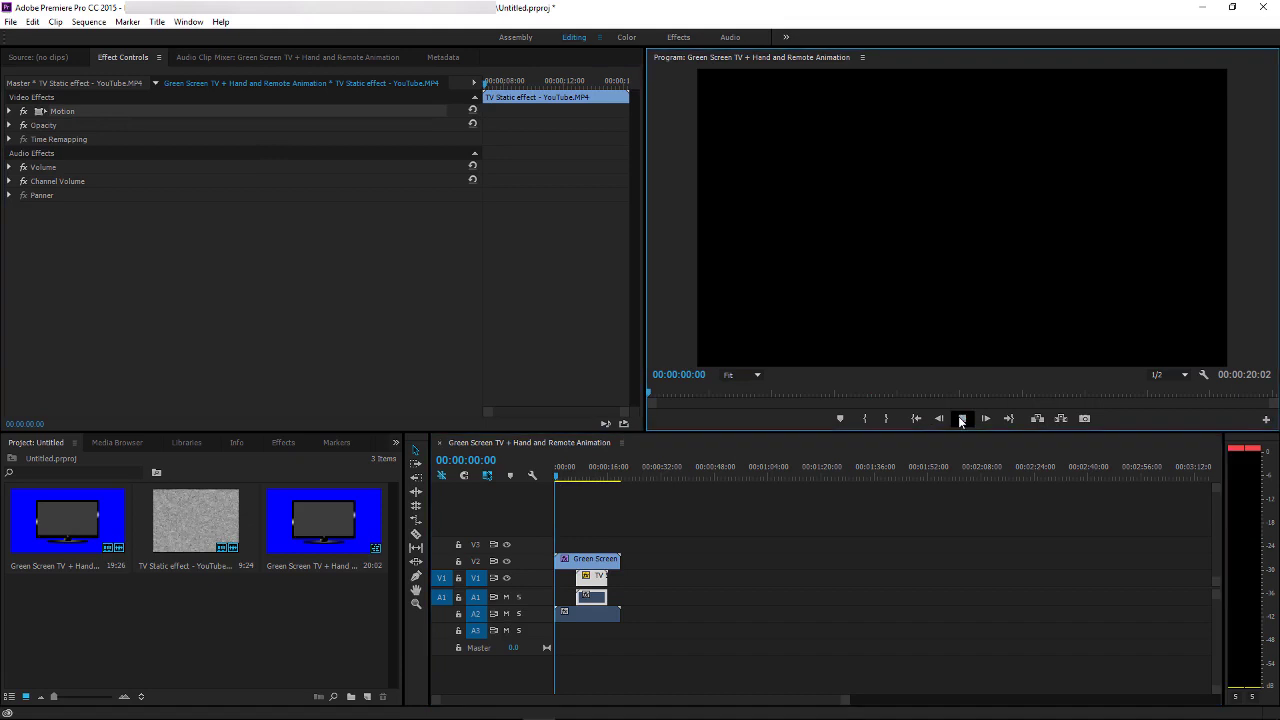
{"action": "left_click", "coordinate": [960, 418]}
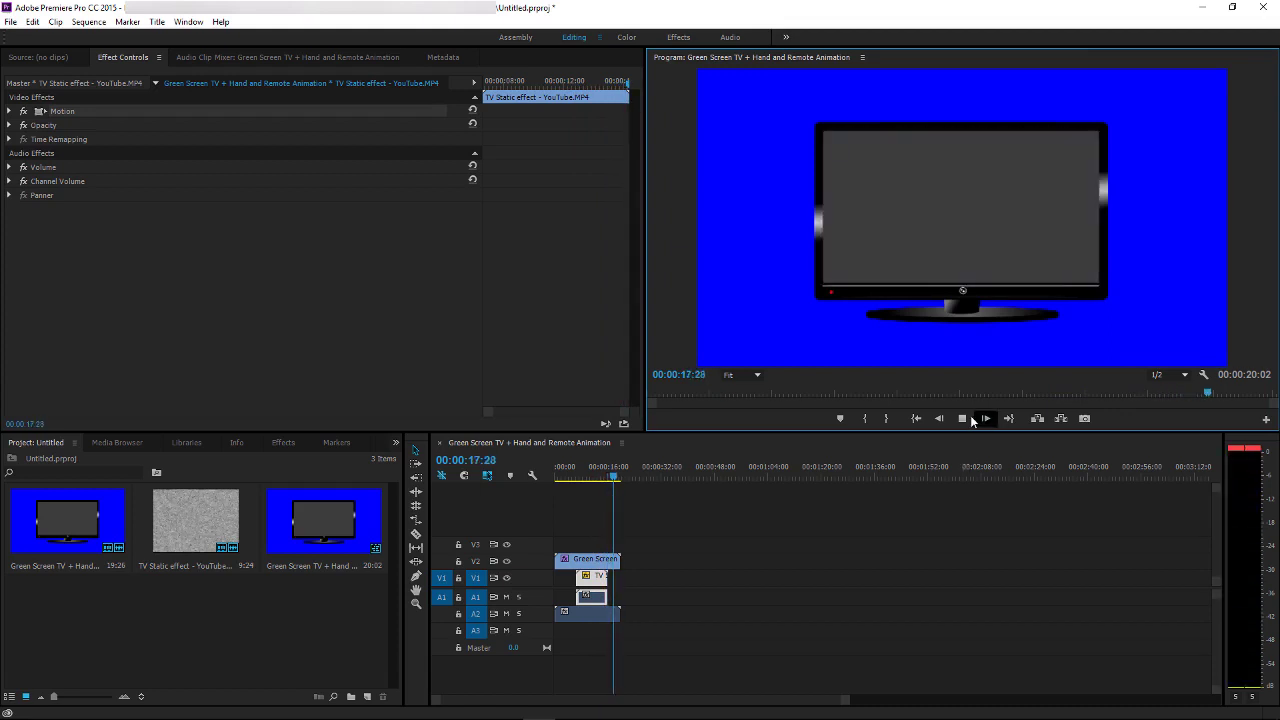
{"action": "left_click", "coordinate": [963, 418]}
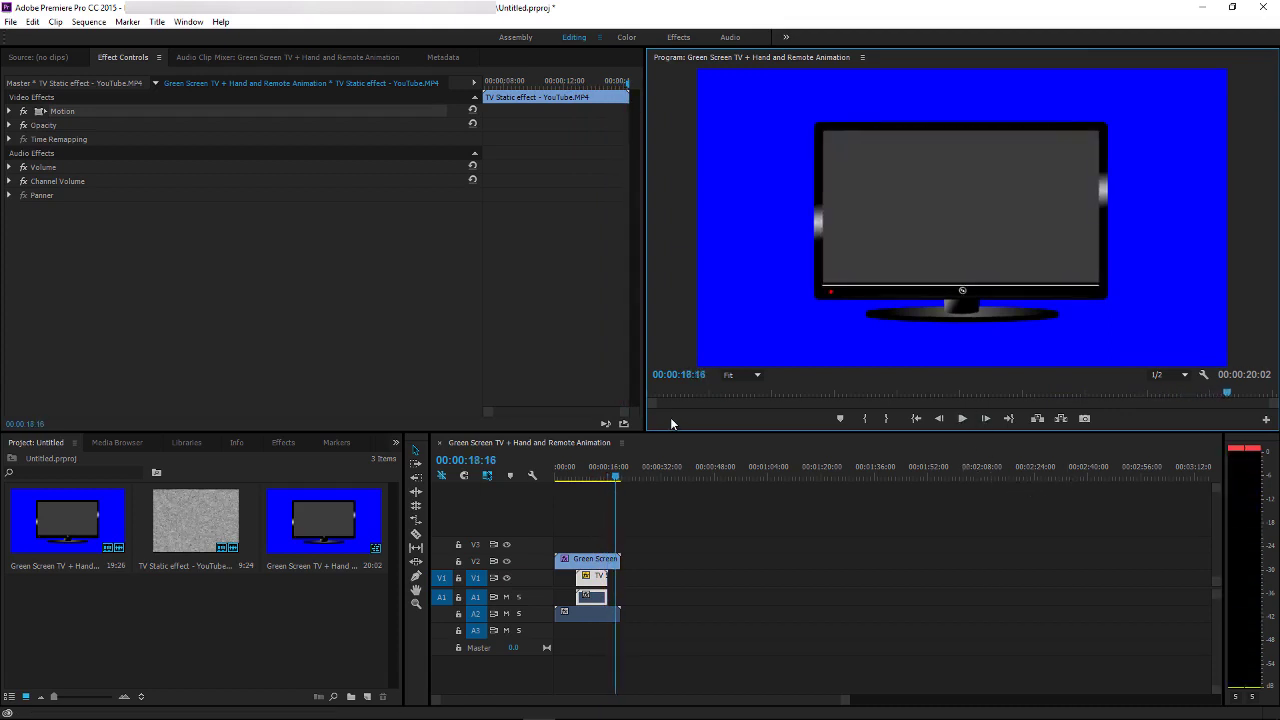